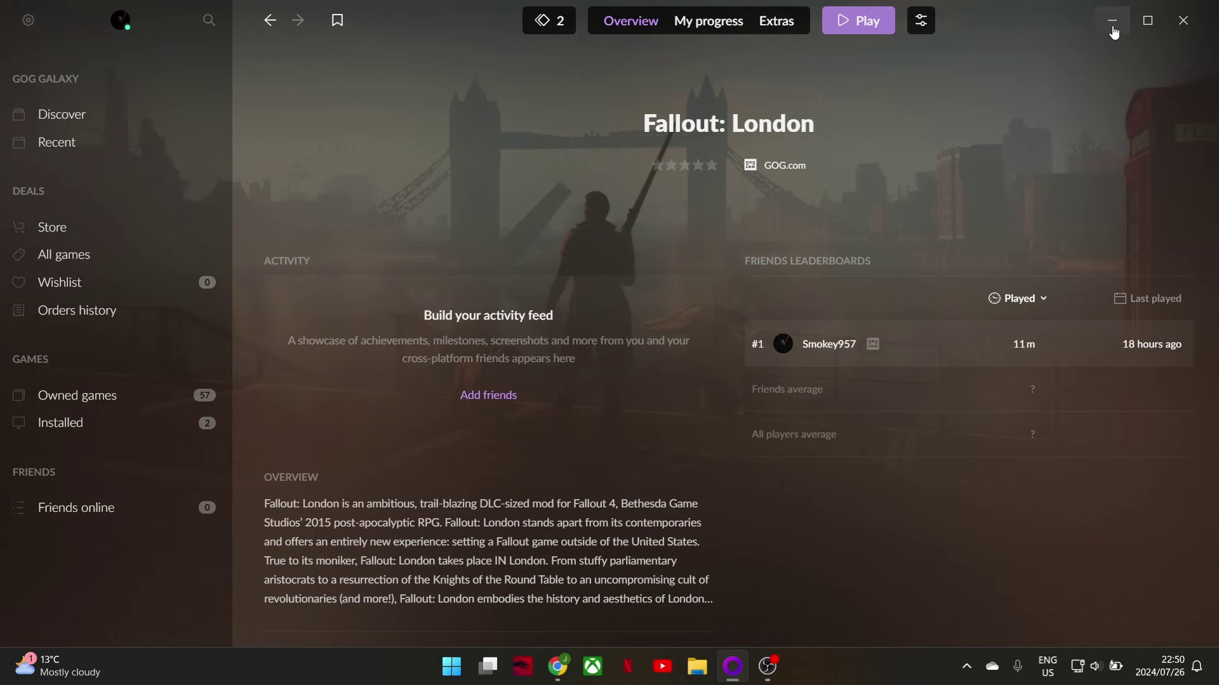
Step: Switch to Chrome to view the Reddit post "PSA : fix for crashes", and minimize the browser
{"action": "left_click", "coordinate": [1112, 21]}
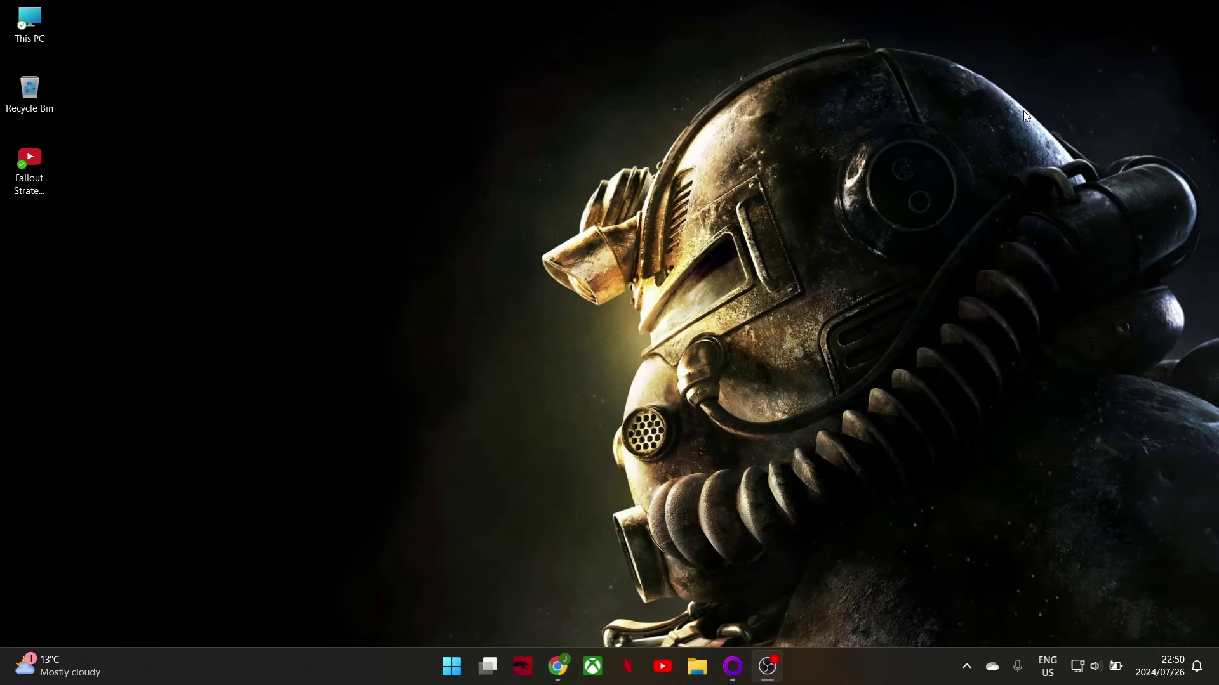
{"action": "left_click", "coordinate": [557, 667]}
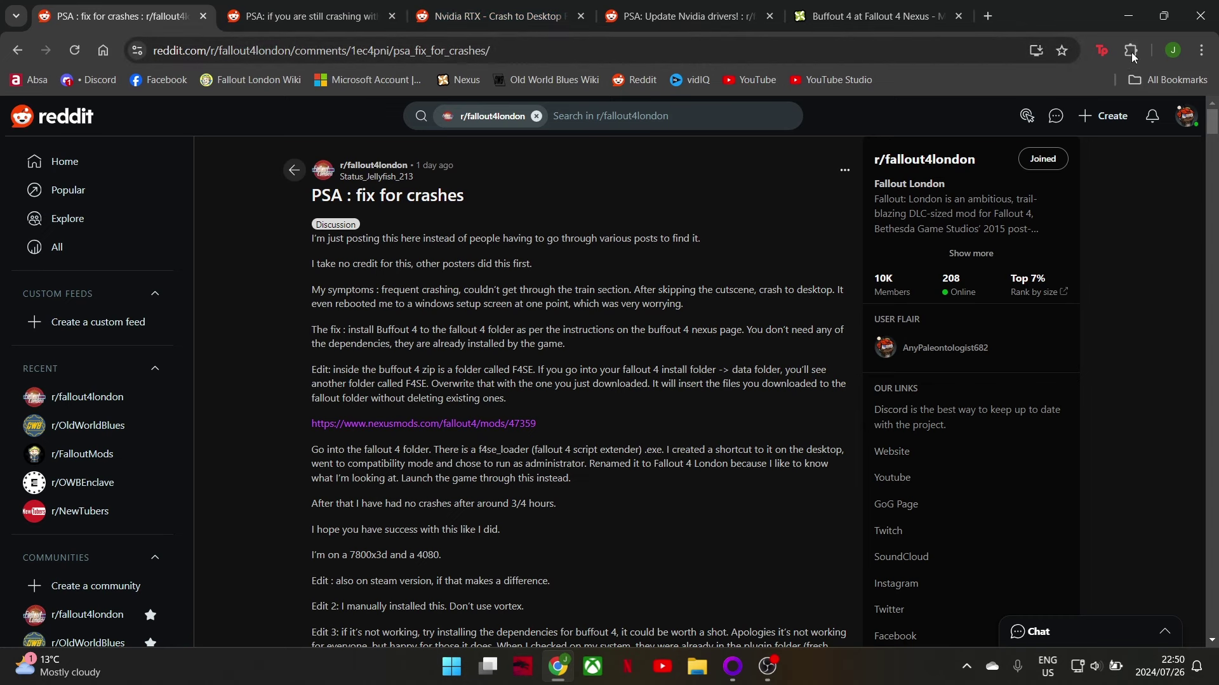
{"action": "left_click", "coordinate": [1133, 14]}
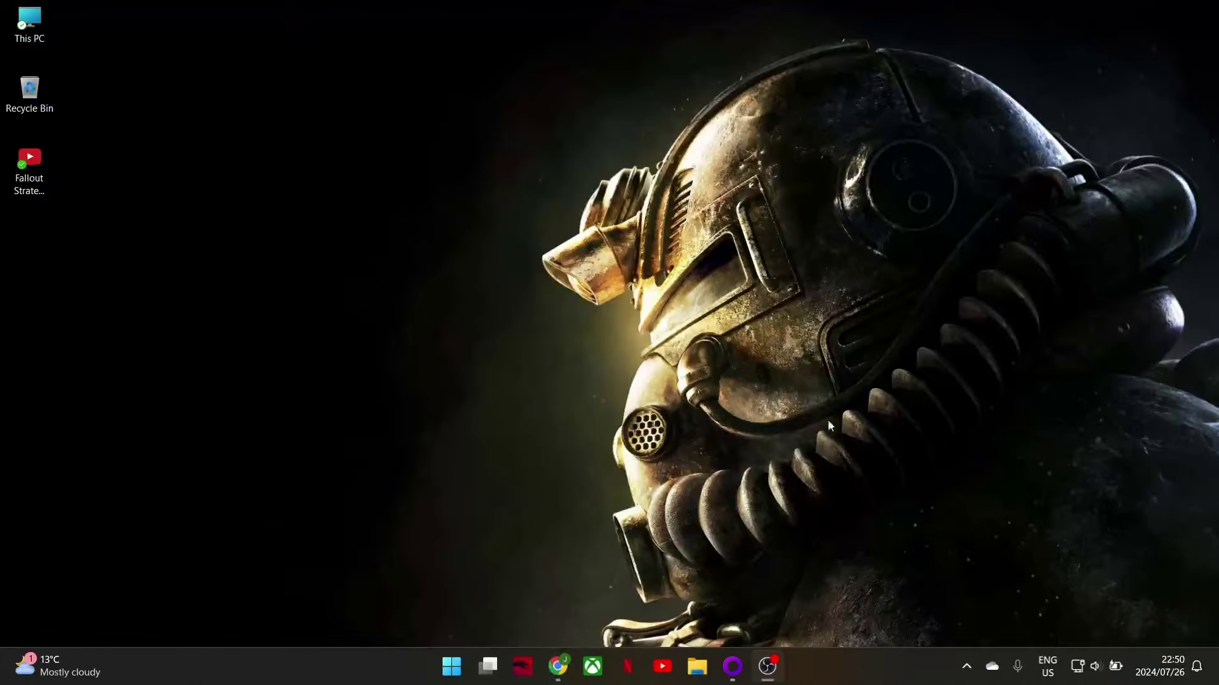
Step: Switch to GOG Galaxy to view the Fallout: London game page, and minimize it again
{"action": "left_click", "coordinate": [733, 667]}
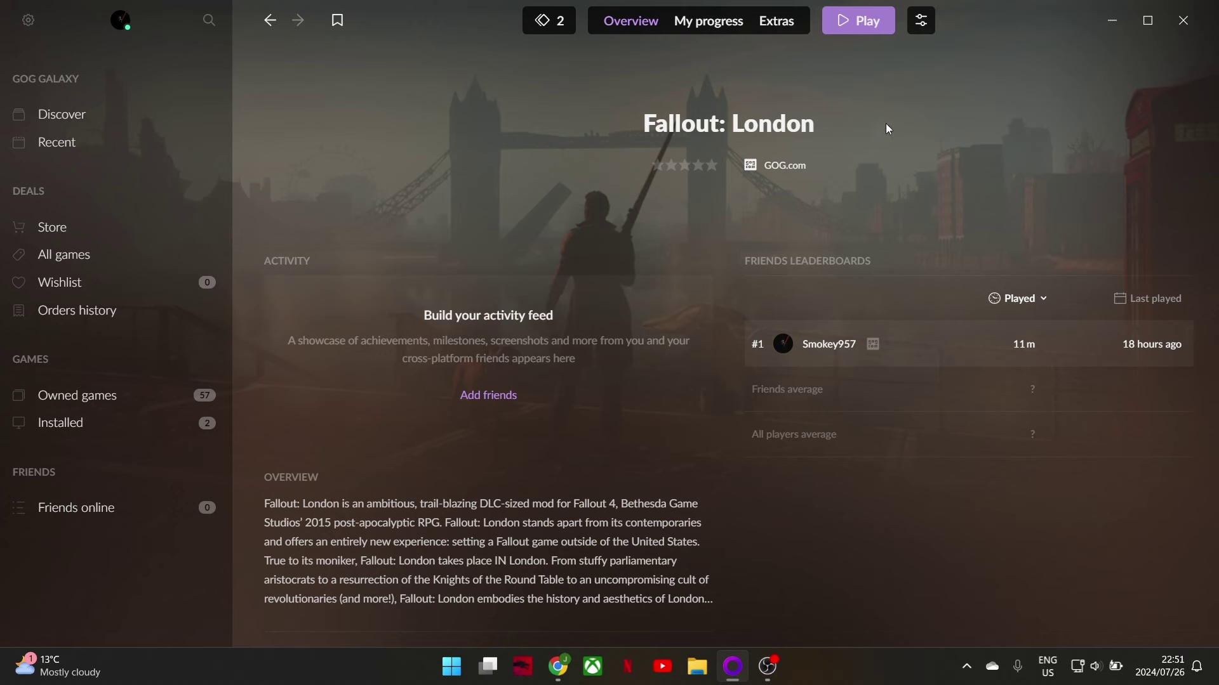
{"action": "left_click", "coordinate": [854, 29]}
{"action": "left_click", "coordinate": [1112, 21]}
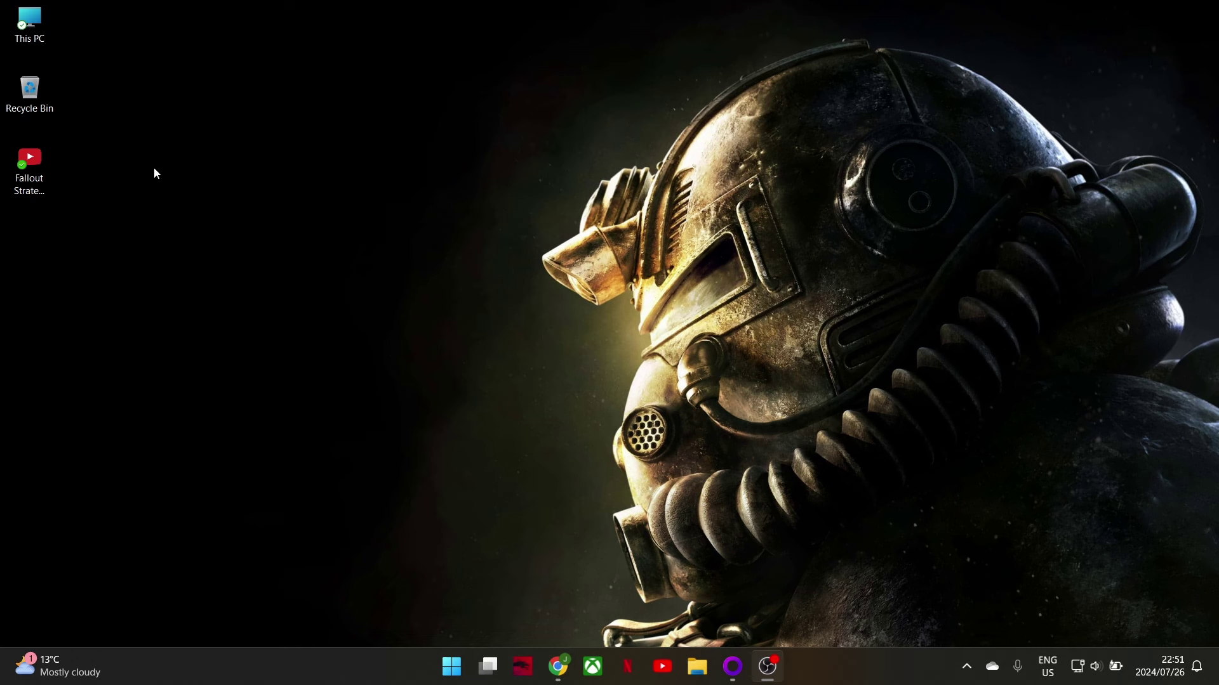
Step: Open the Program Files (x86) folder on the Windows (C:) drive in File Explorer
{"action": "double_click", "coordinate": [37, 35]}
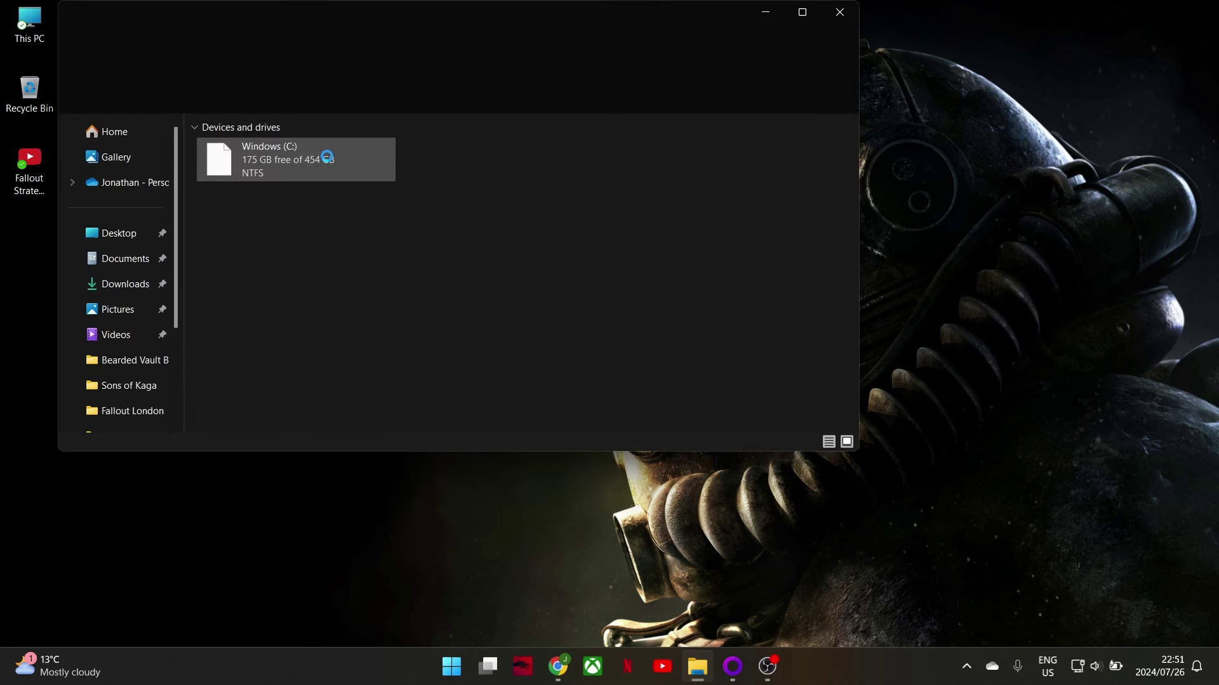
{"action": "double_click", "coordinate": [297, 173]}
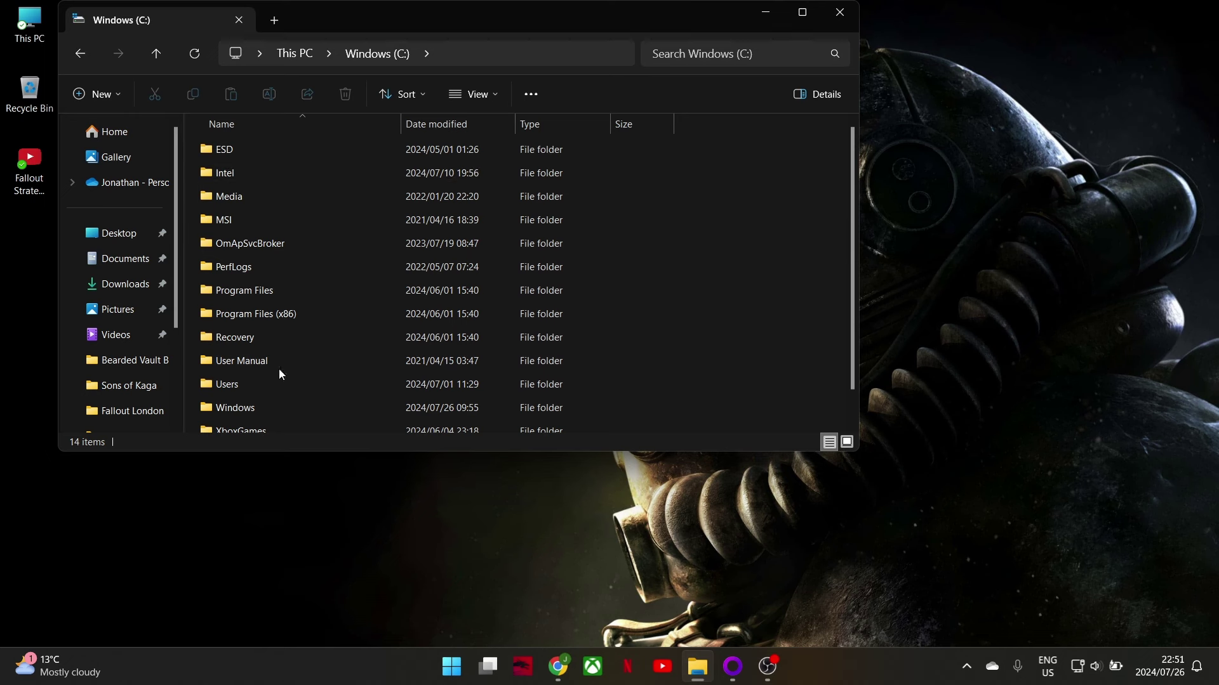
{"action": "double_click", "coordinate": [258, 314]}
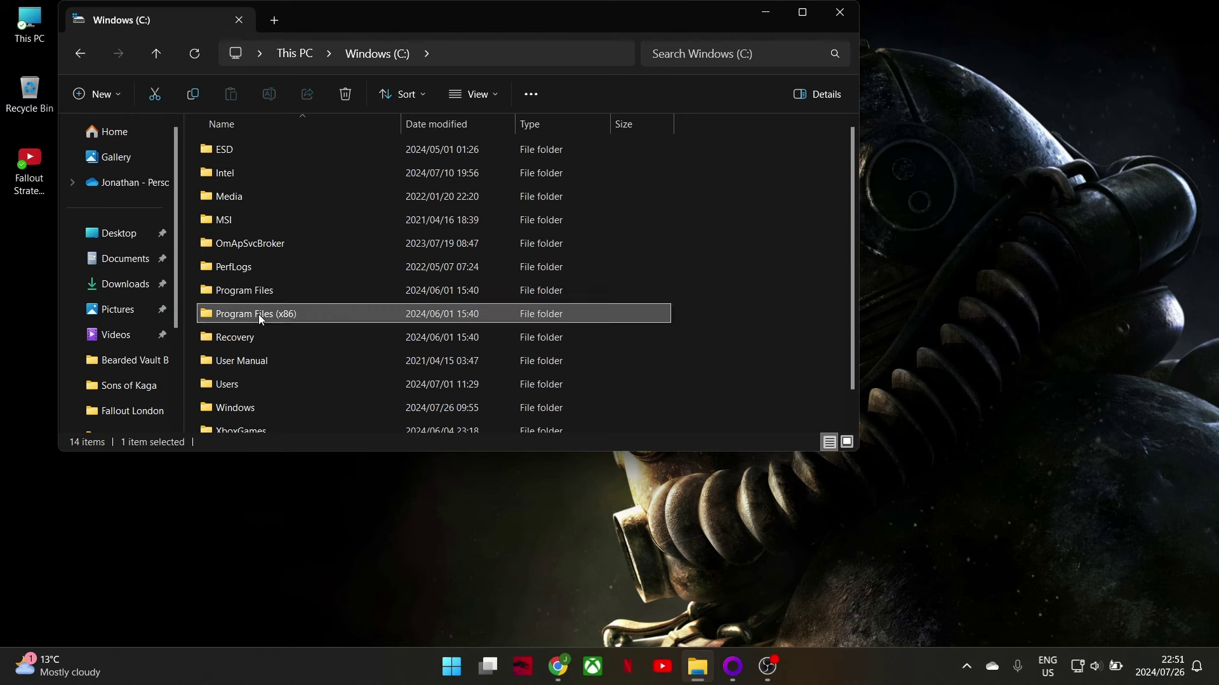
Step: Look inside Steam's steamapps\common folder for game installations, and return to Program Files (x86)
{"action": "scroll", "coordinate": [275, 365], "scroll_direction": "down", "scroll_amount": 2}
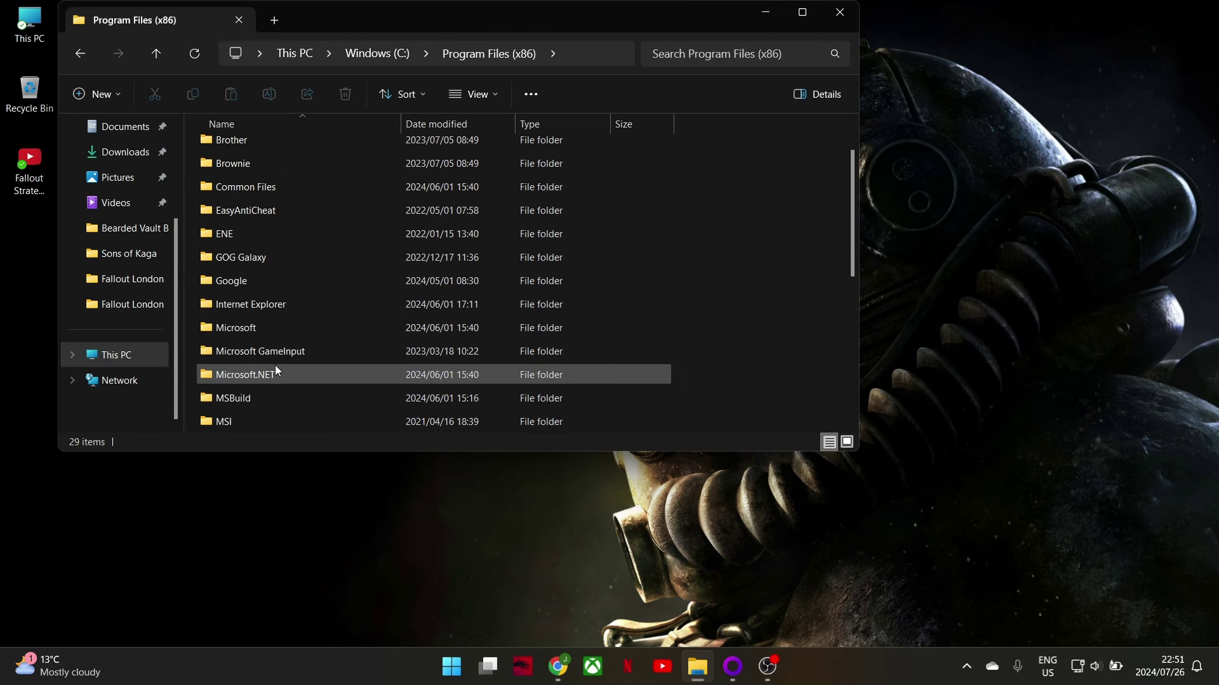
{"action": "scroll", "coordinate": [275, 364], "scroll_direction": "down", "scroll_amount": 2}
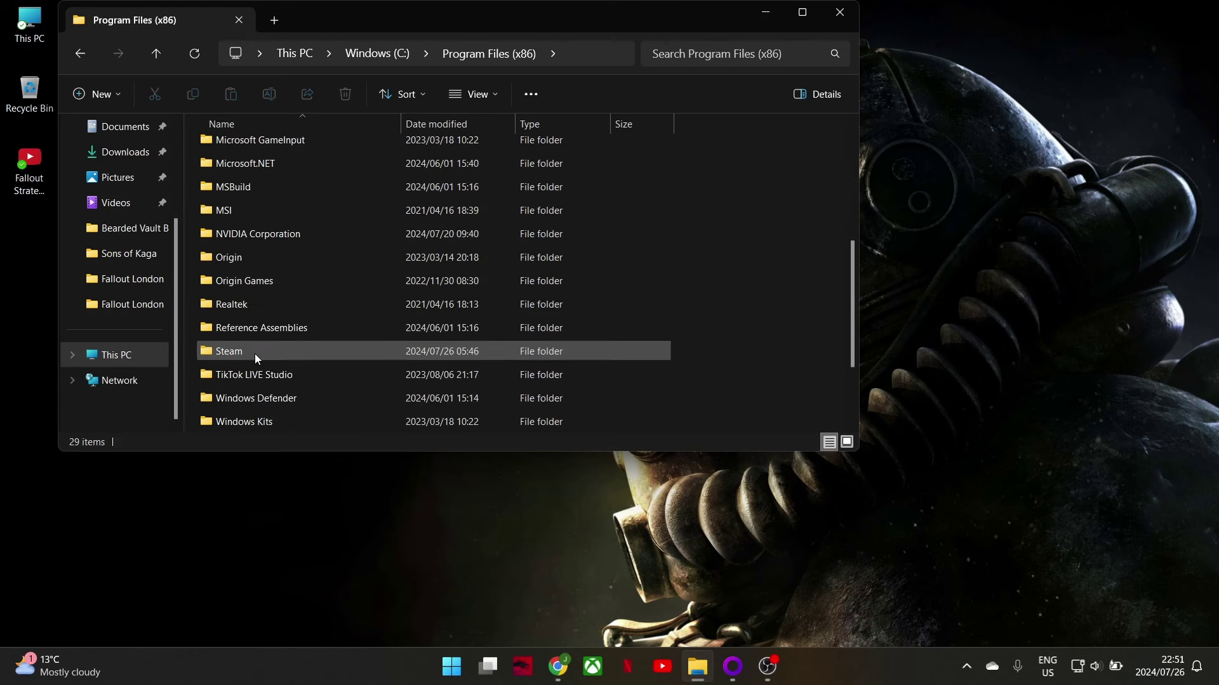
{"action": "double_click", "coordinate": [255, 354]}
{"action": "scroll", "coordinate": [284, 359], "scroll_direction": "down", "scroll_amount": 3}
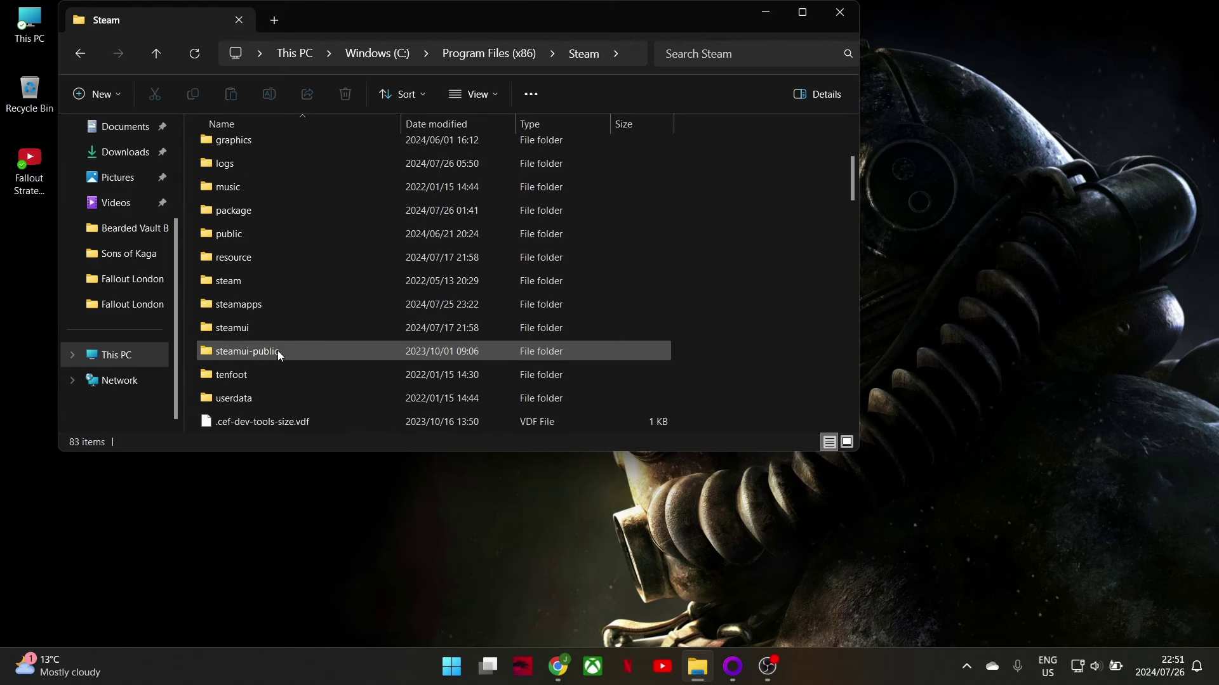
{"action": "double_click", "coordinate": [261, 306]}
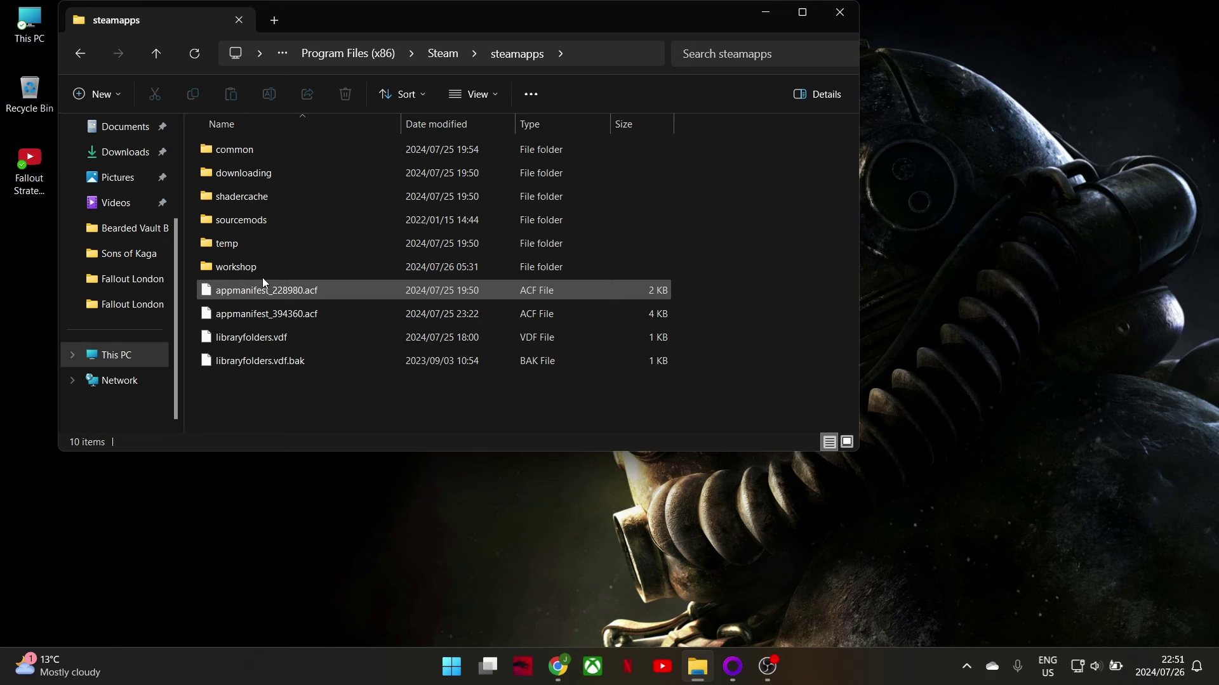
{"action": "double_click", "coordinate": [245, 158]}
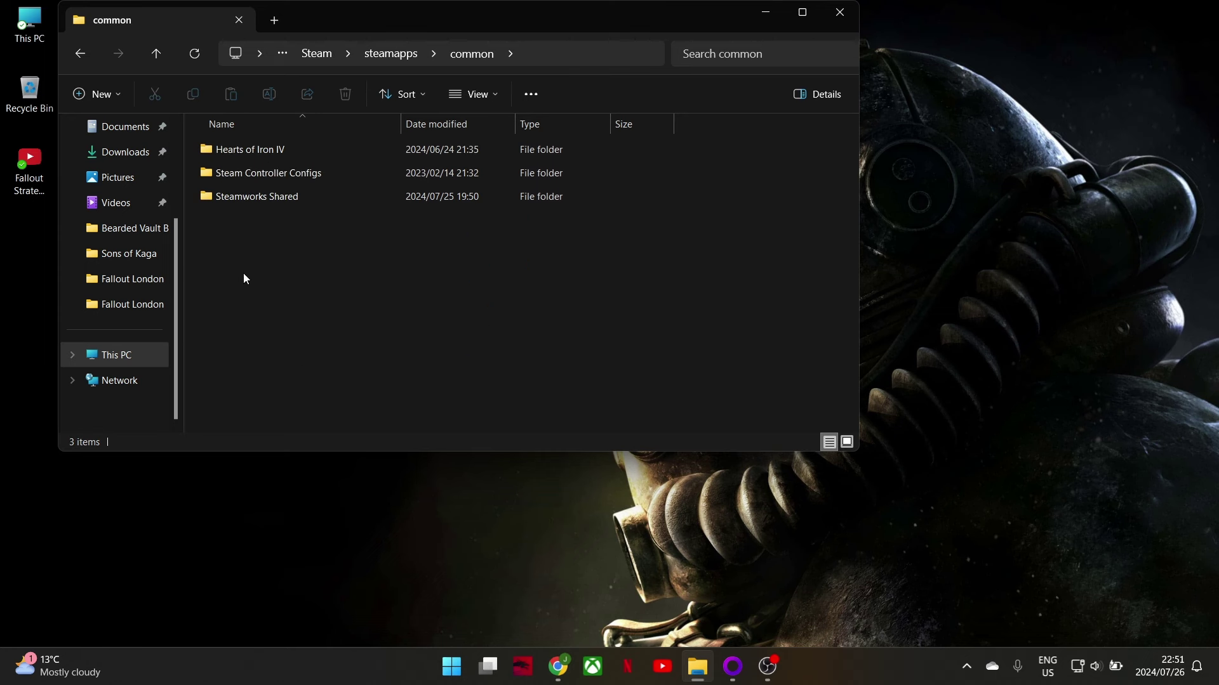
{"action": "left_click", "coordinate": [81, 55]}
{"action": "left_click", "coordinate": [76, 54]}
{"action": "left_click", "coordinate": [86, 56]}
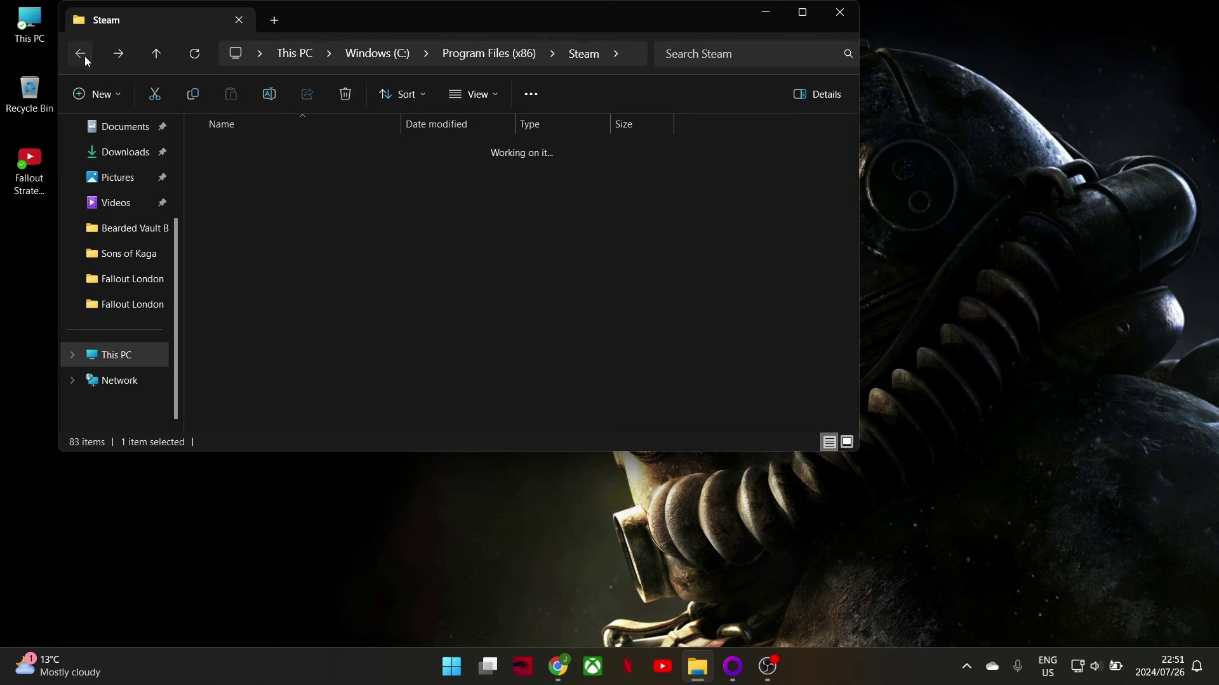
Step: Open the Fallout 4 GOTY folder inside GOG Galaxy\Games
{"action": "scroll", "coordinate": [249, 214], "scroll_direction": "up", "scroll_amount": 1}
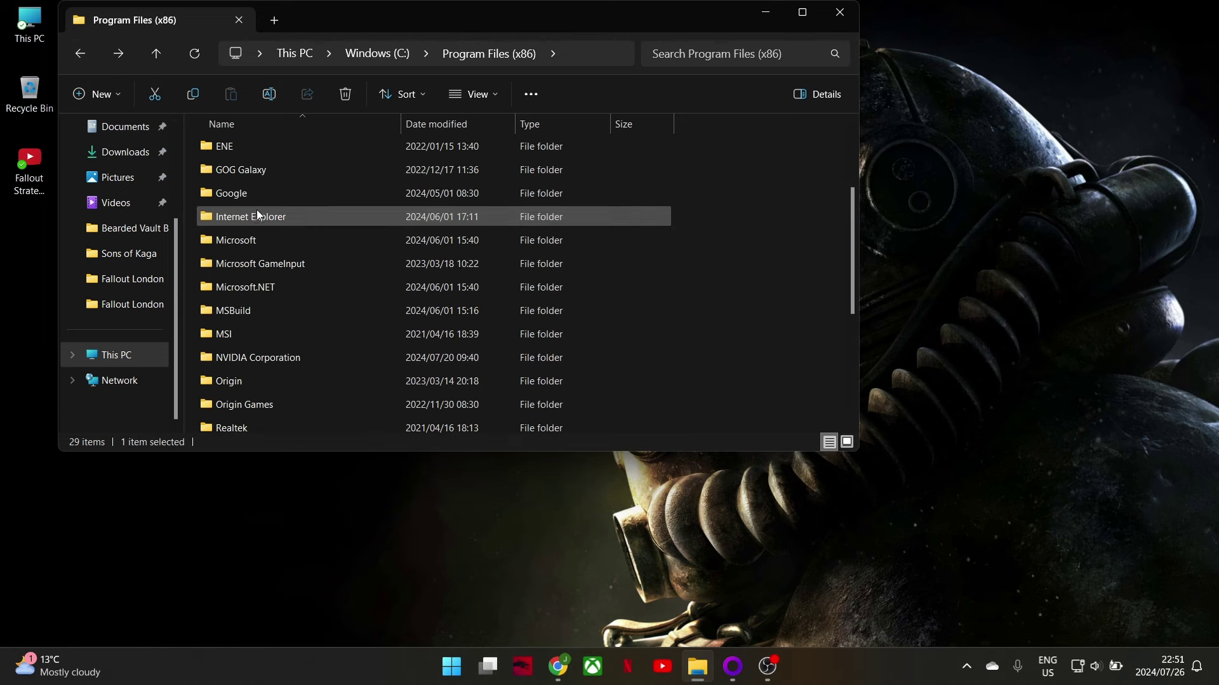
{"action": "double_click", "coordinate": [246, 169]}
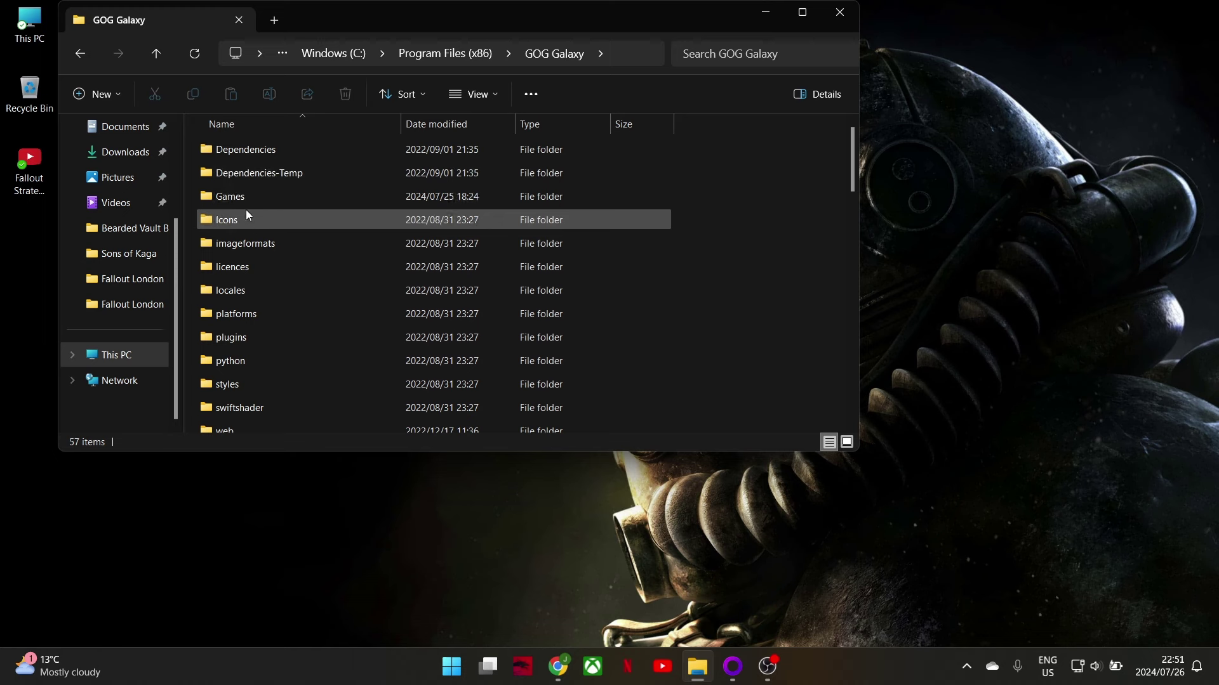
{"action": "double_click", "coordinate": [242, 198]}
{"action": "double_click", "coordinate": [254, 173]}
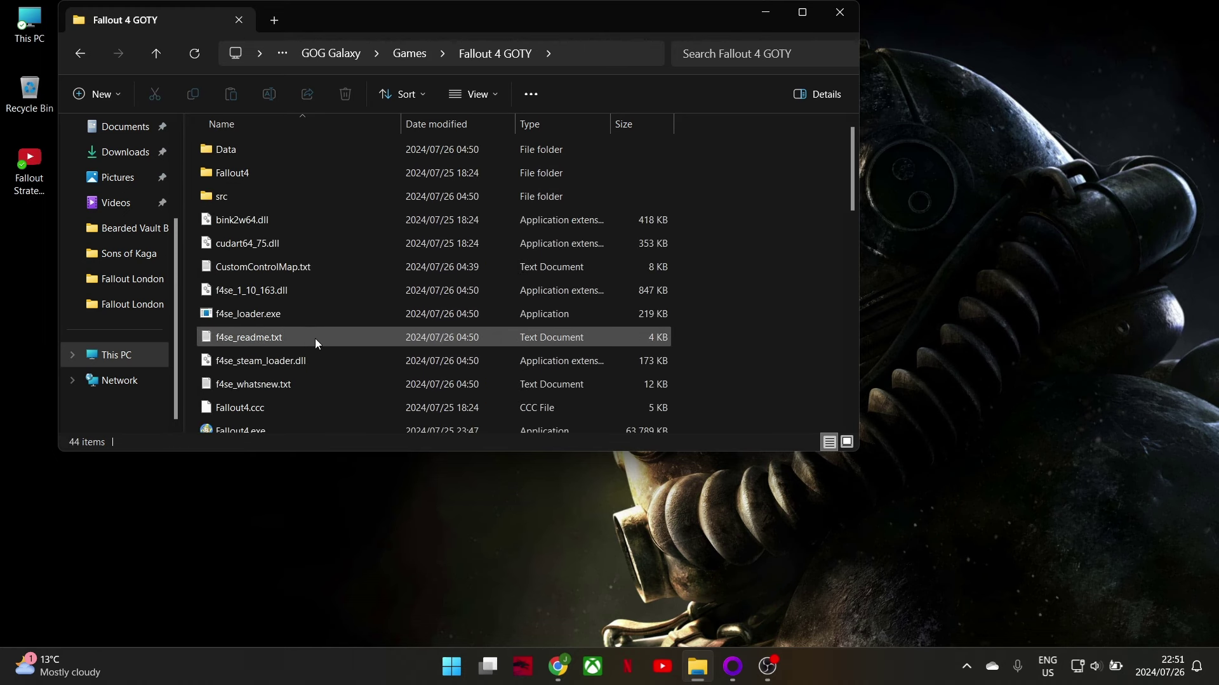
Step: Create a desktop shortcut to f4se_loader.exe and close the File Explorer window
{"action": "left_click", "coordinate": [257, 316]}
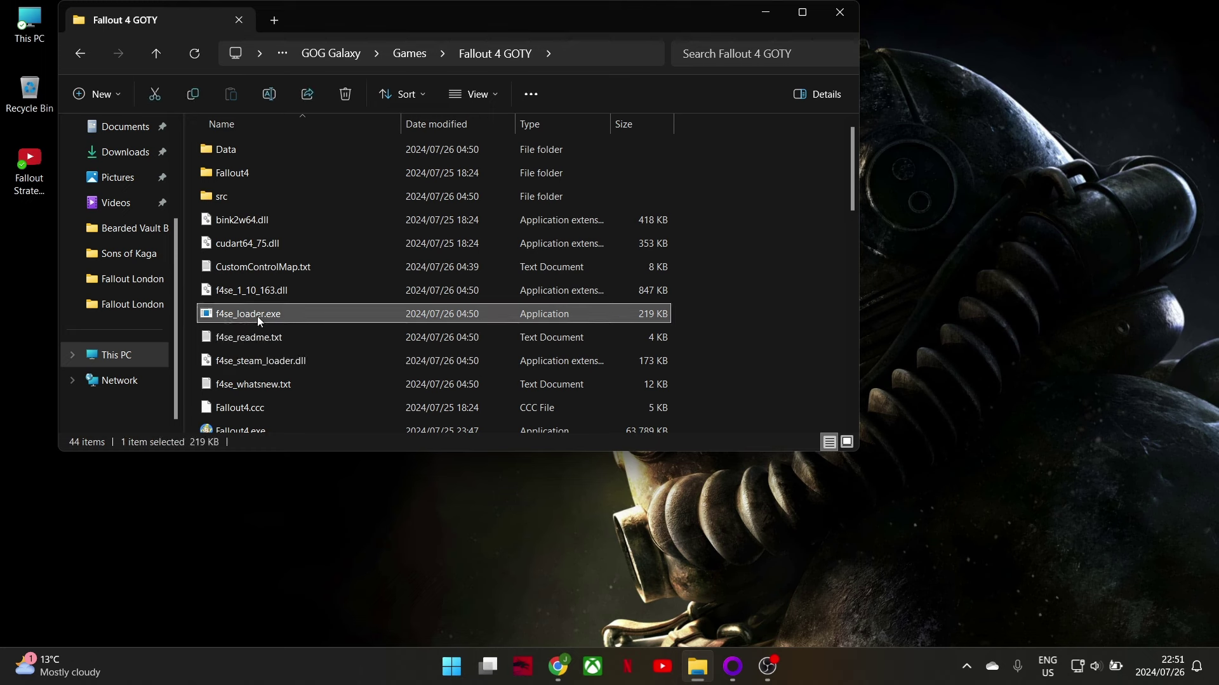
{"action": "right_click", "coordinate": [257, 316]}
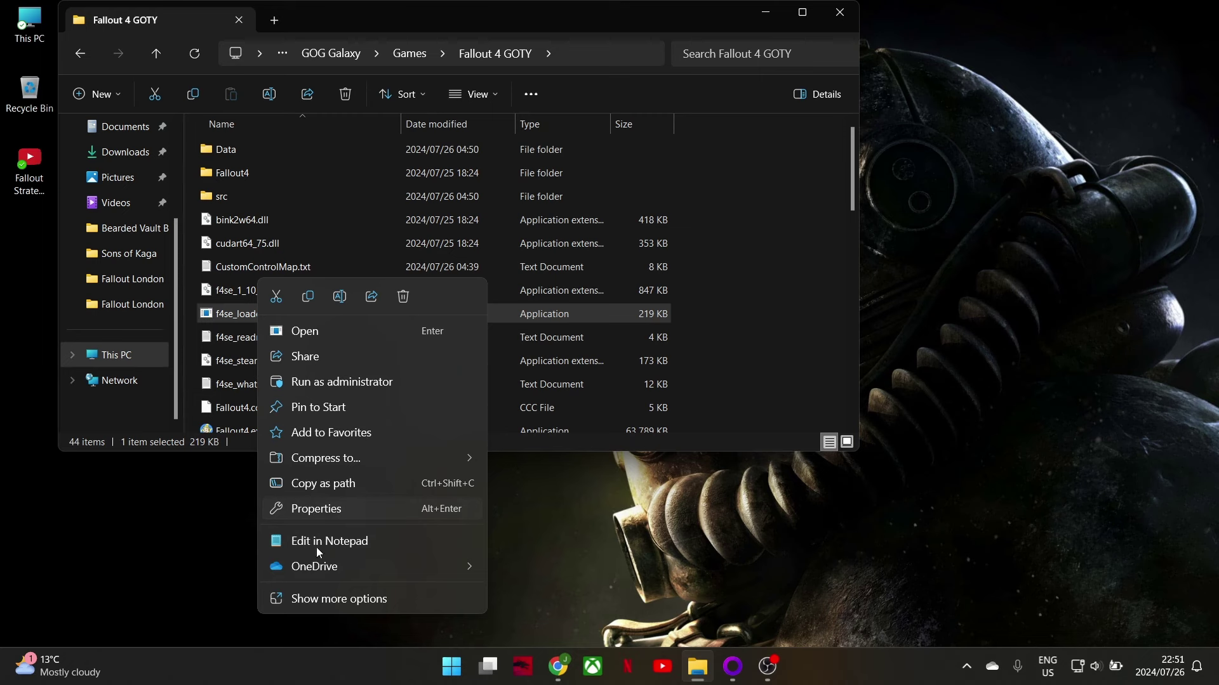
{"action": "left_click", "coordinate": [333, 599]}
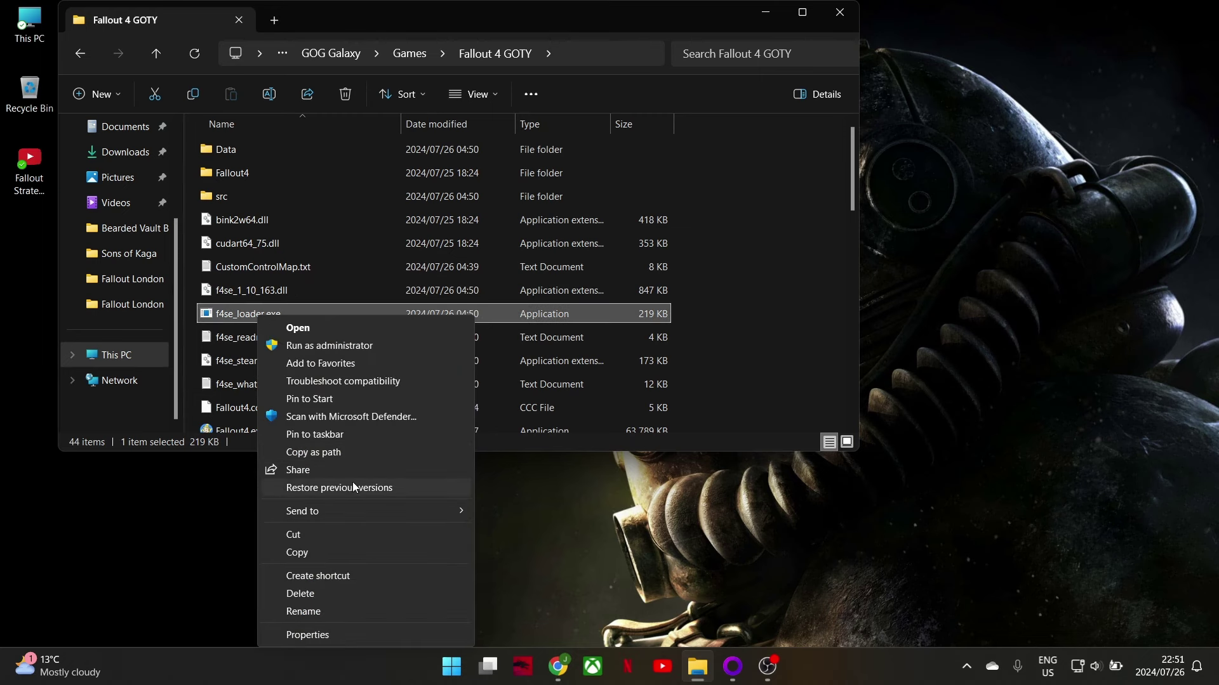
{"action": "mouse_move", "coordinate": [353, 516]}
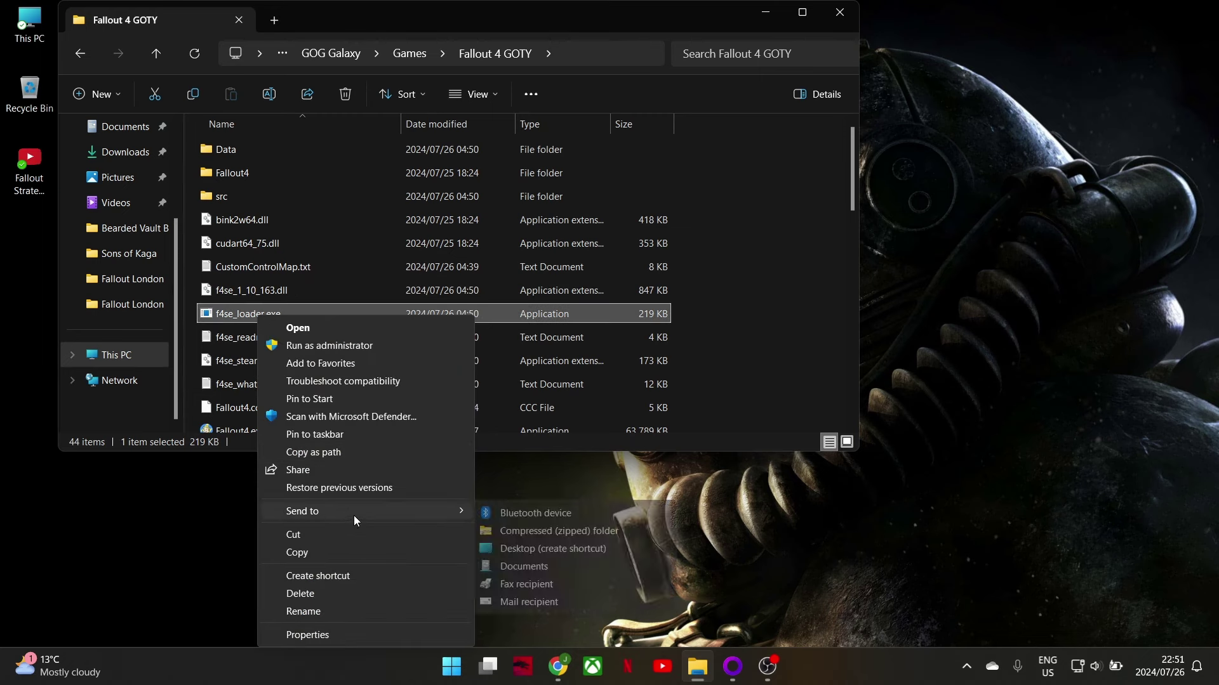
{"action": "left_click", "coordinate": [531, 549]}
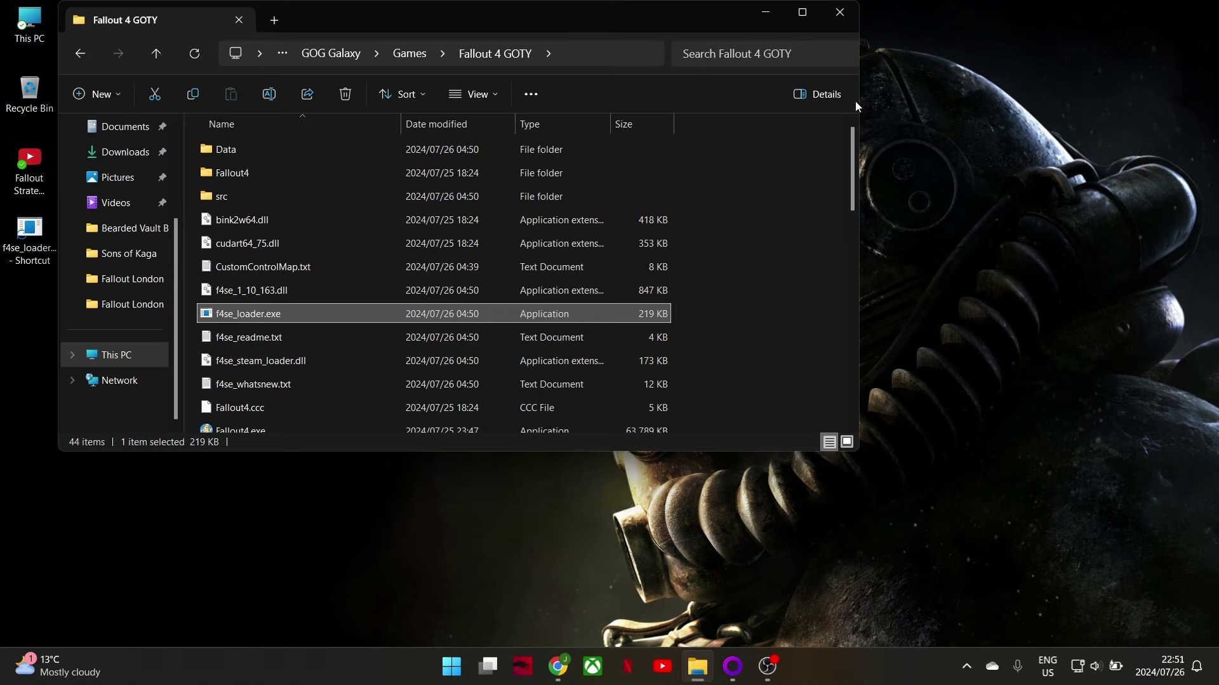
{"action": "left_click", "coordinate": [837, 13]}
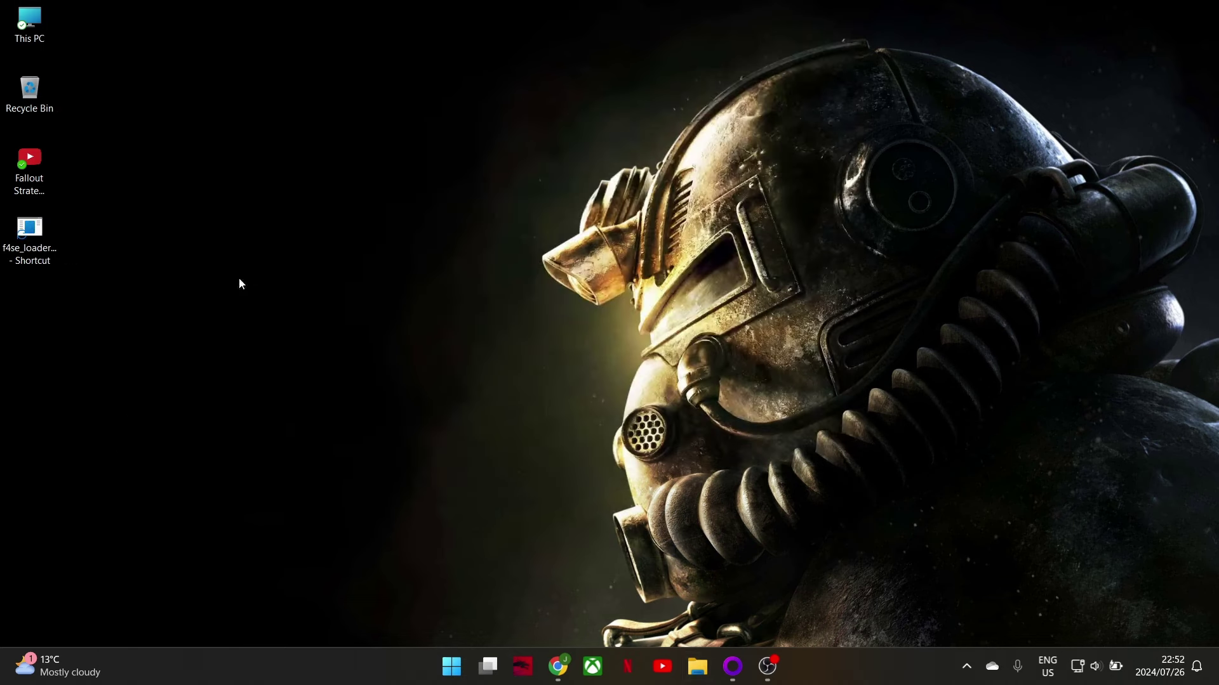
Step: Rename the new f4se_loader.exe desktop shortcut to "Fallout London"
{"action": "right_click", "coordinate": [38, 256]}
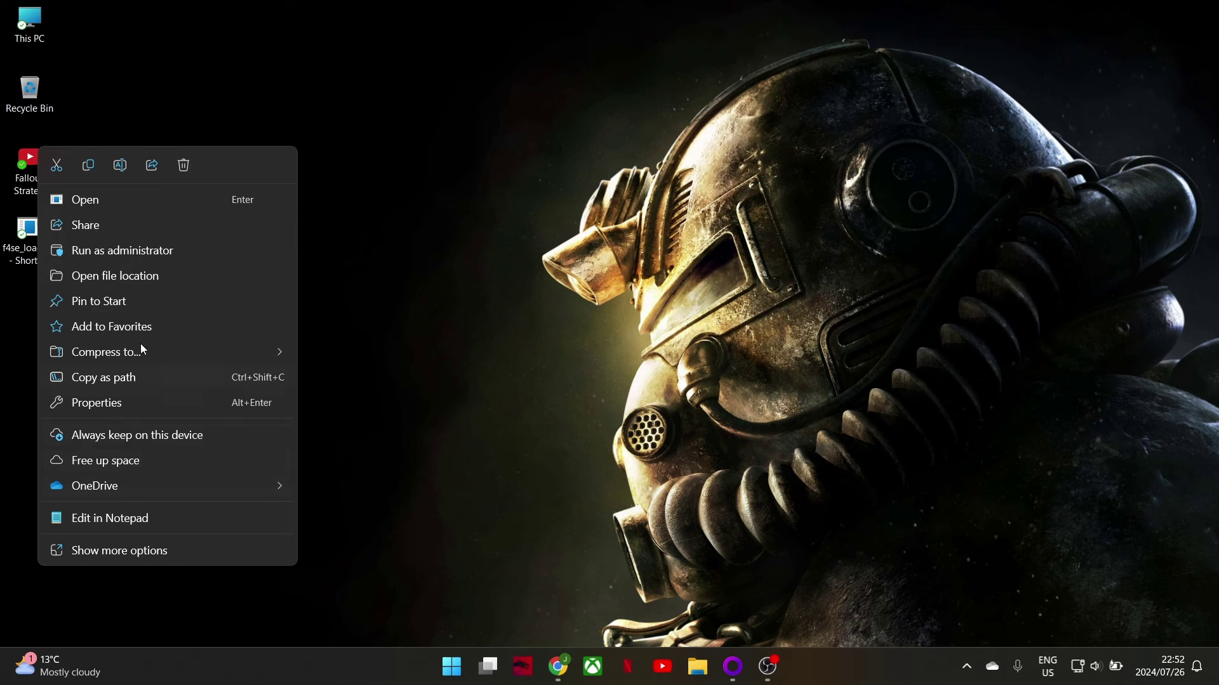
{"action": "left_click", "coordinate": [120, 165]}
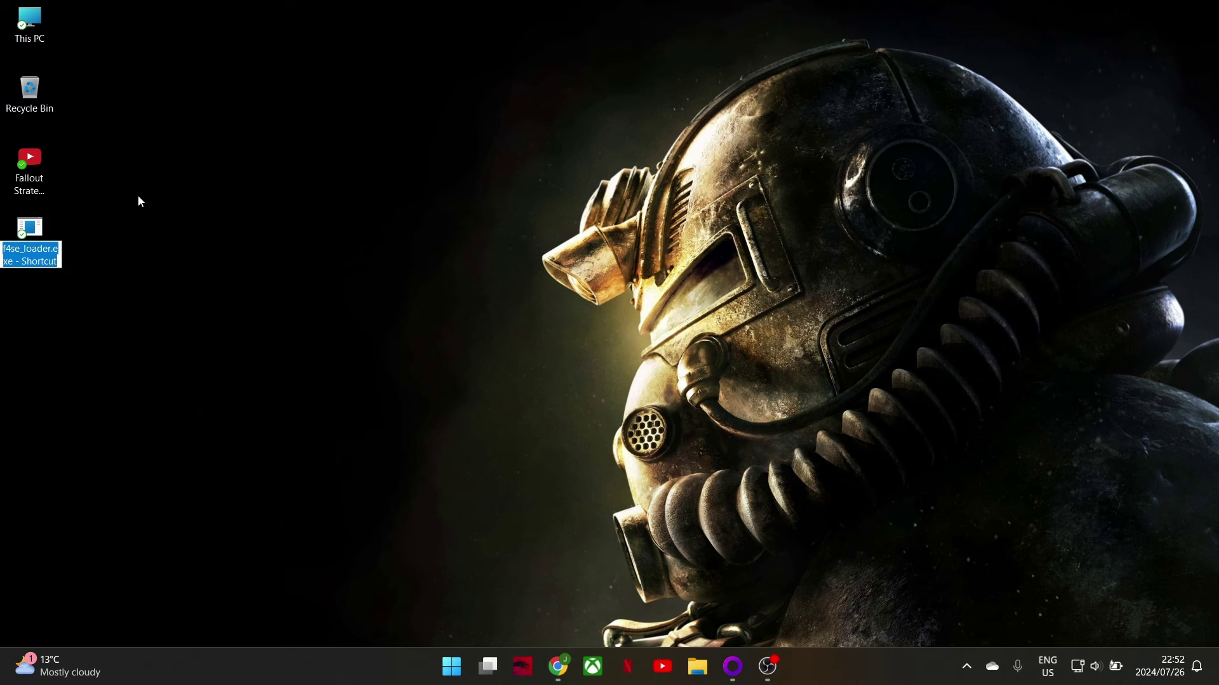
{"action": "type", "text": "Fallout"}
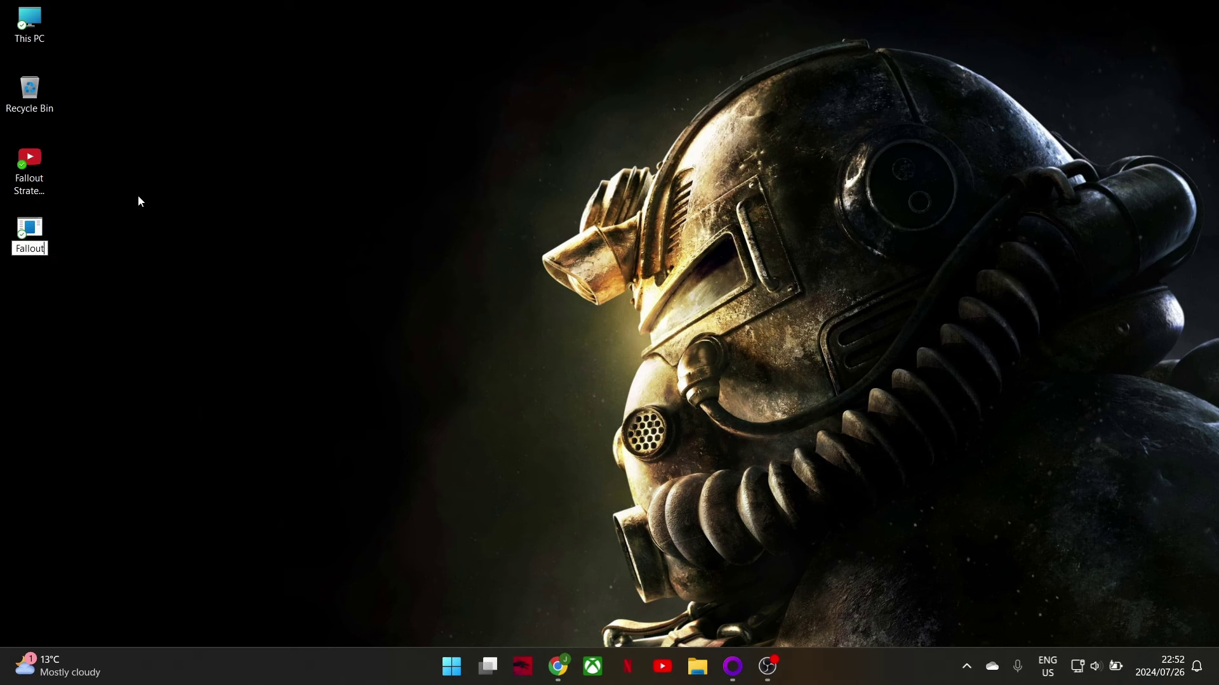
{"action": "type", "text": " London"}
{"action": "key", "text": "Return"}
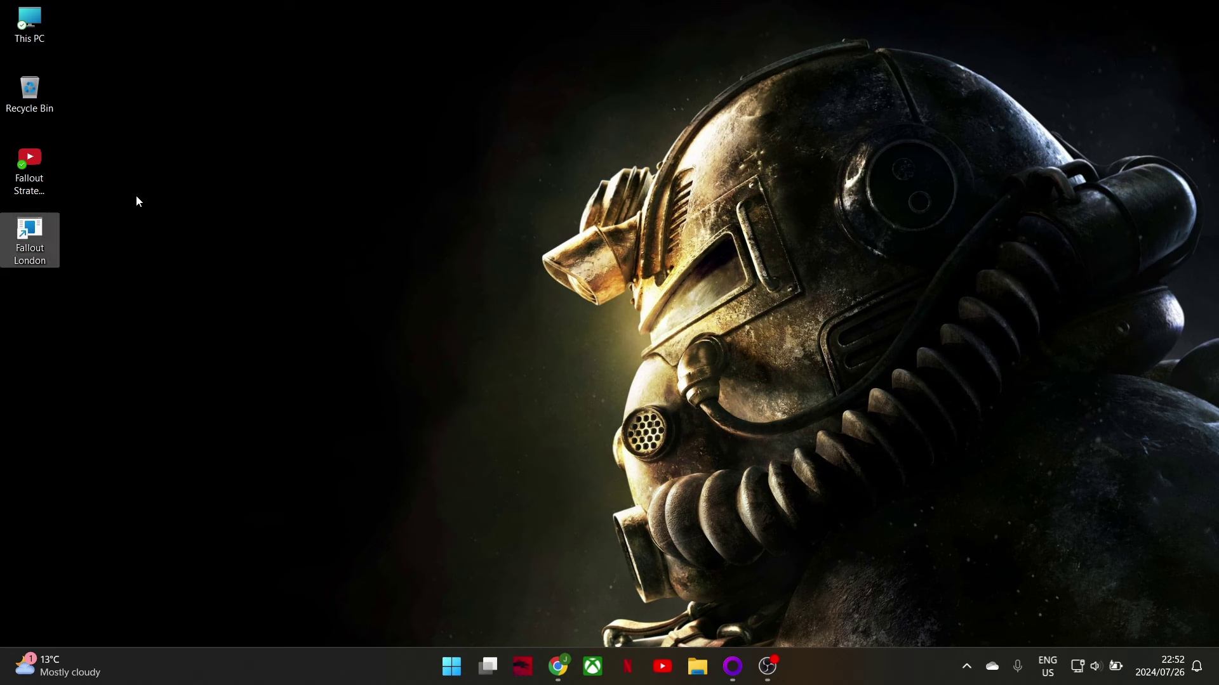
Step: In the Fallout London shortcut's properties, choose goggame-1491728574.ico from GOG Galaxy\Games\Fallout London as its icon
{"action": "right_click", "coordinate": [47, 238]}
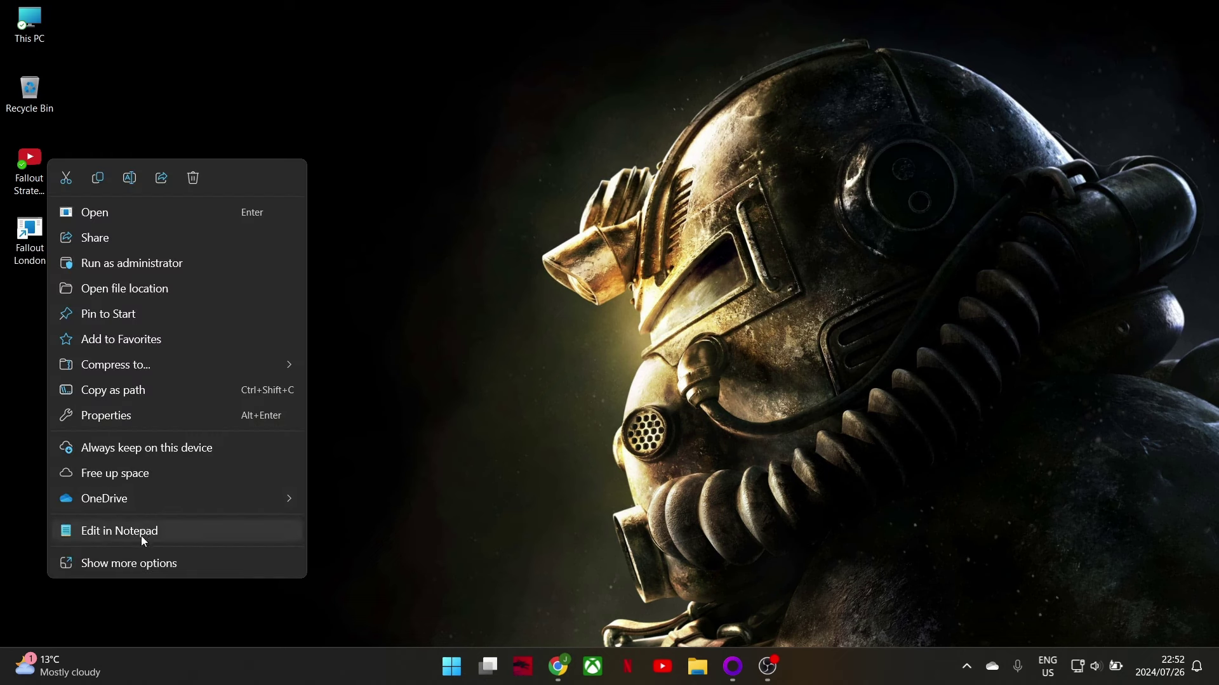
{"action": "left_click", "coordinate": [118, 417]}
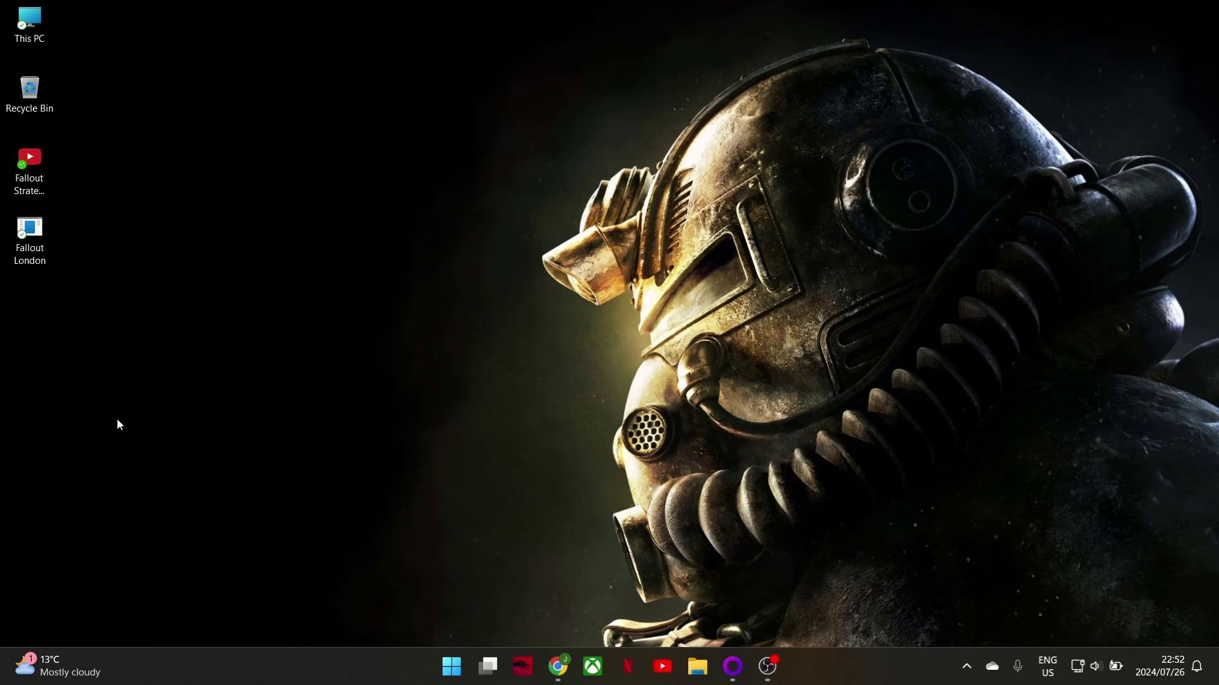
{"action": "left_click", "coordinate": [247, 480]}
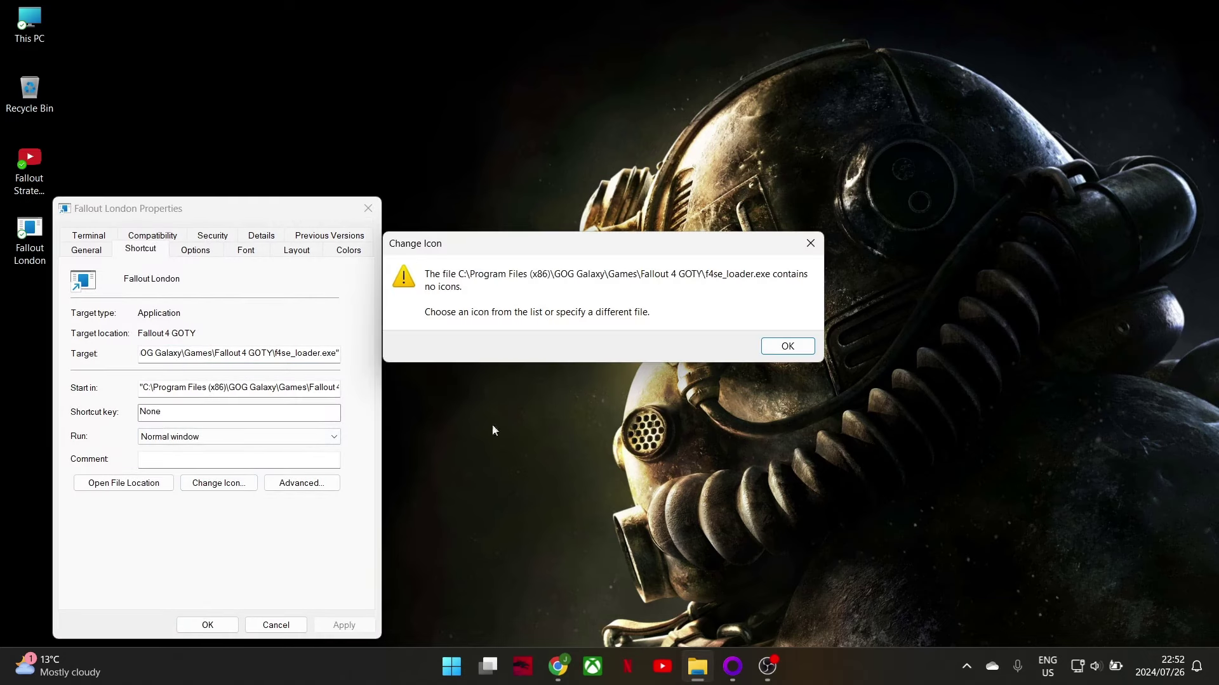
{"action": "left_click", "coordinate": [812, 351]}
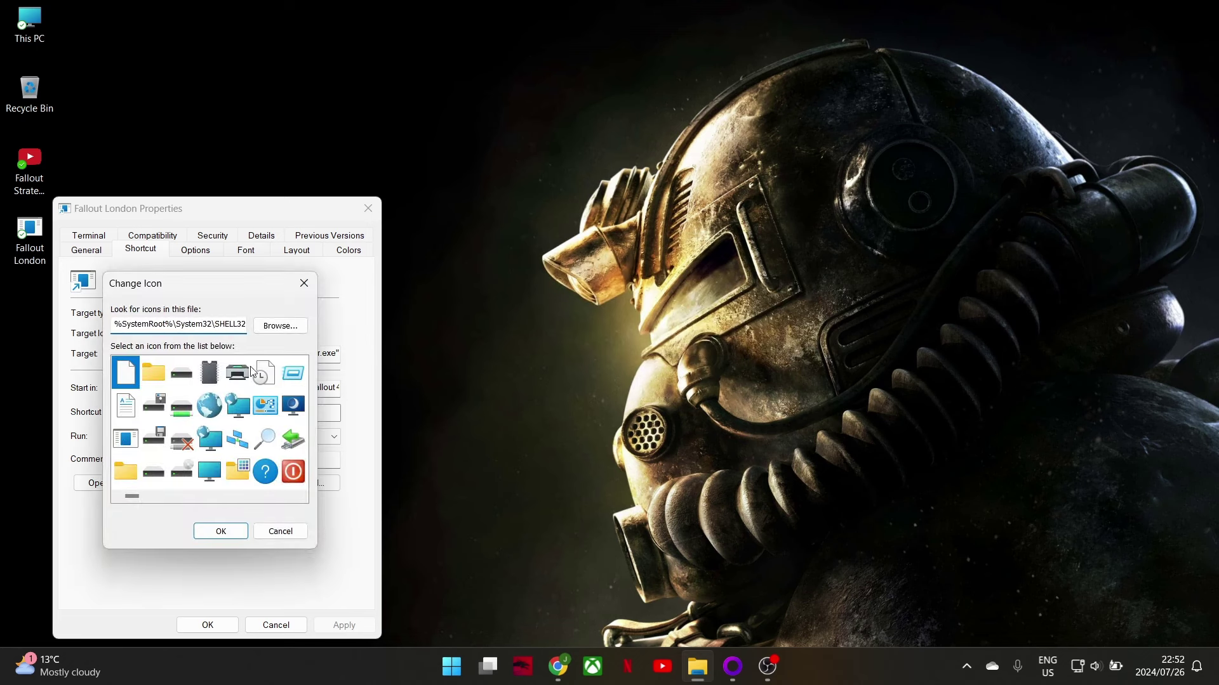
{"action": "left_click", "coordinate": [275, 326]}
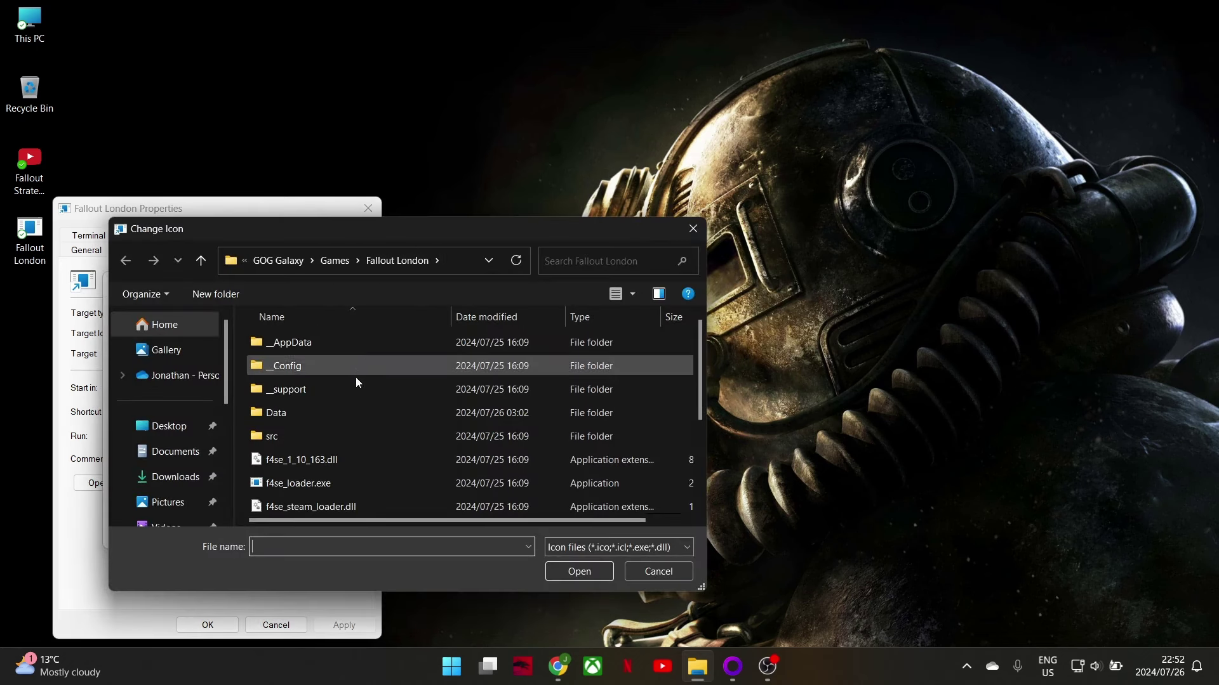
{"action": "scroll", "coordinate": [356, 381], "scroll_direction": "down", "scroll_amount": 1}
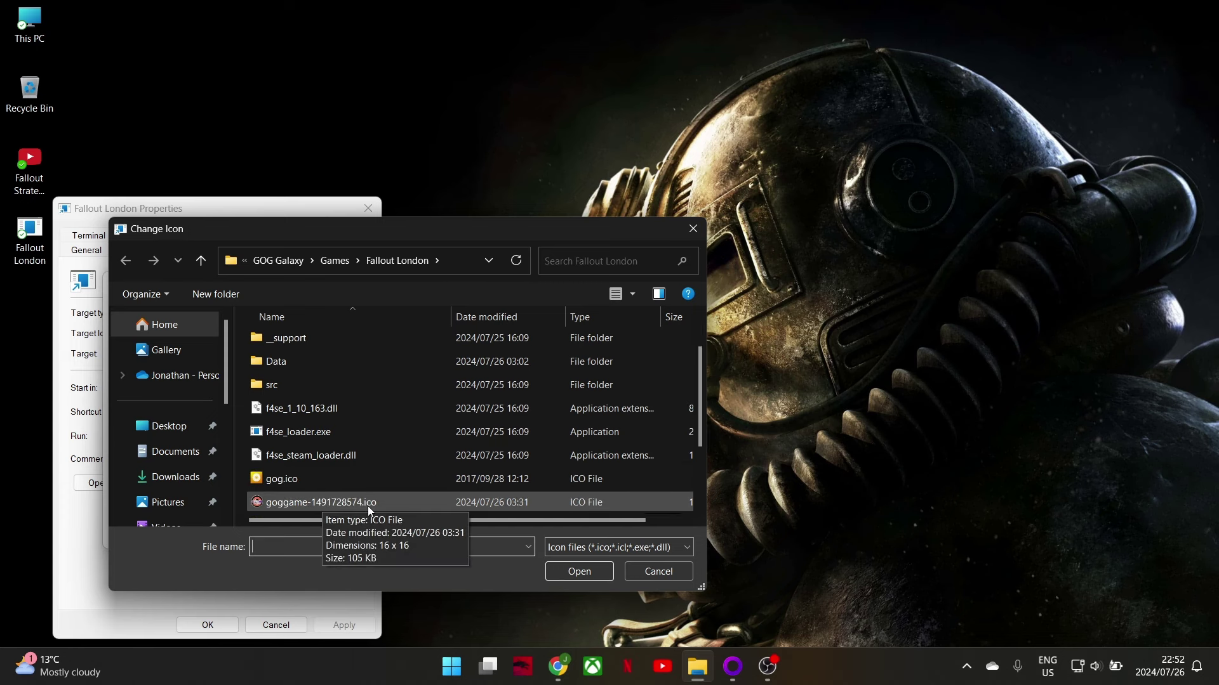
{"action": "left_click", "coordinate": [336, 502]}
{"action": "left_click", "coordinate": [603, 573]}
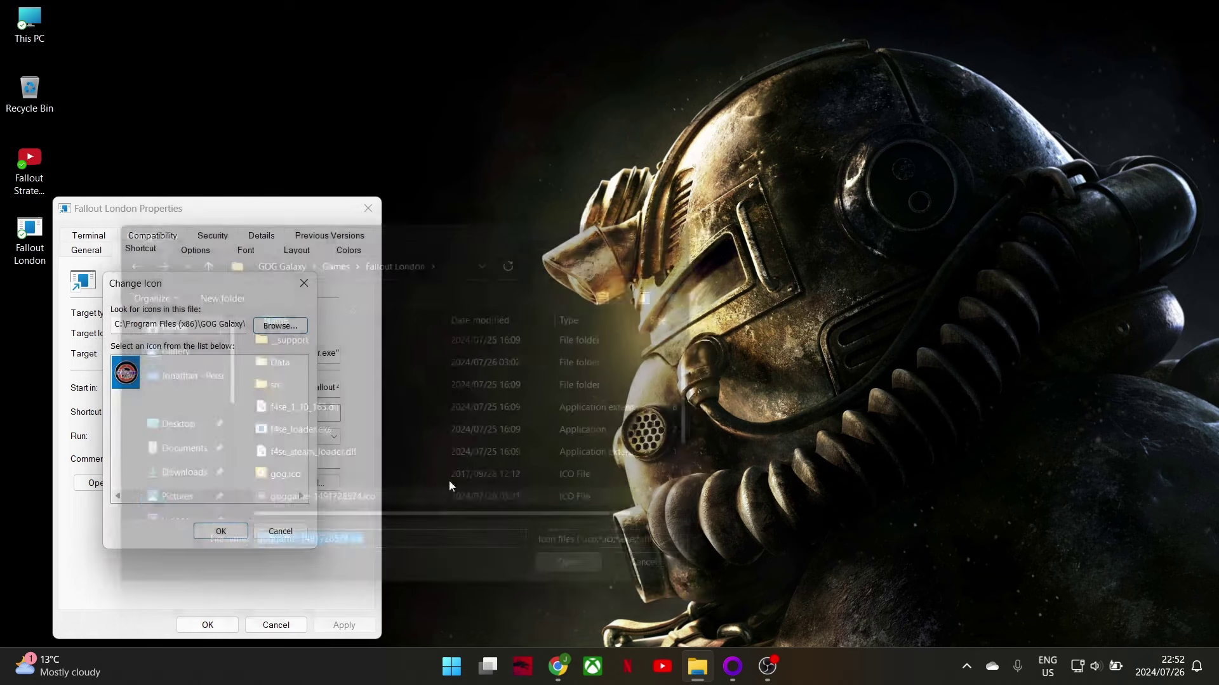
{"action": "left_click", "coordinate": [228, 529]}
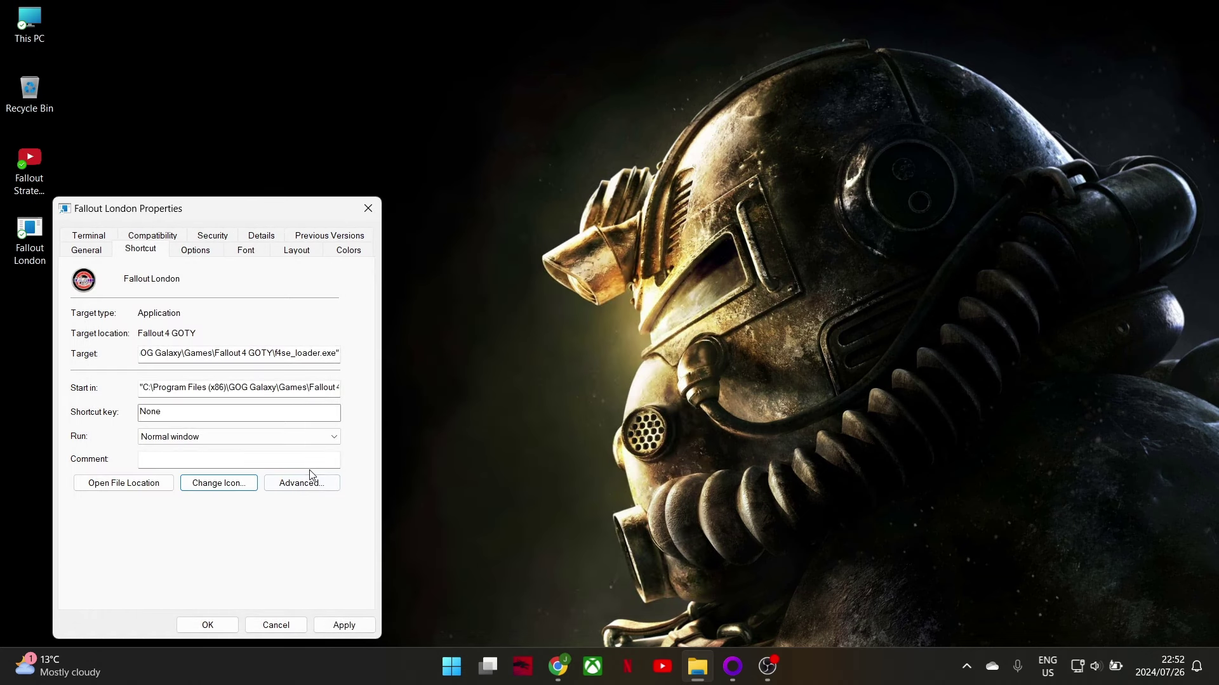
Step: Save the Fallout London shortcut's new icon, then review its general and shortcut properties and close them
{"action": "left_click", "coordinate": [215, 626]}
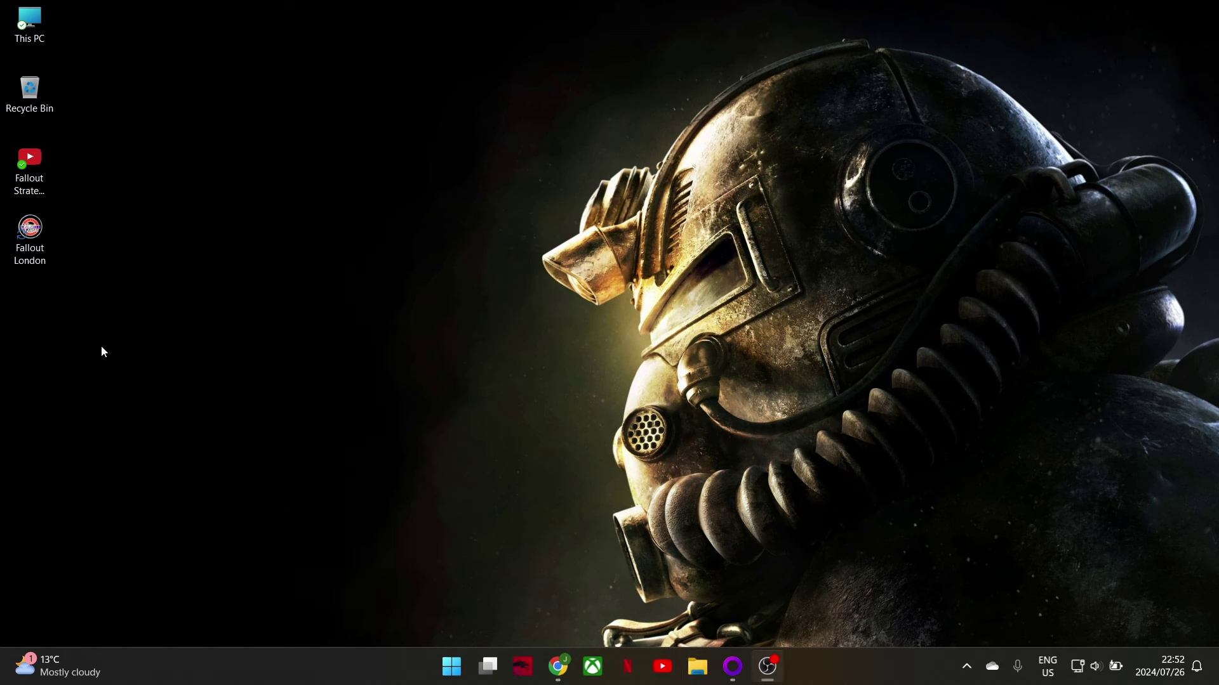
{"action": "right_click", "coordinate": [38, 255]}
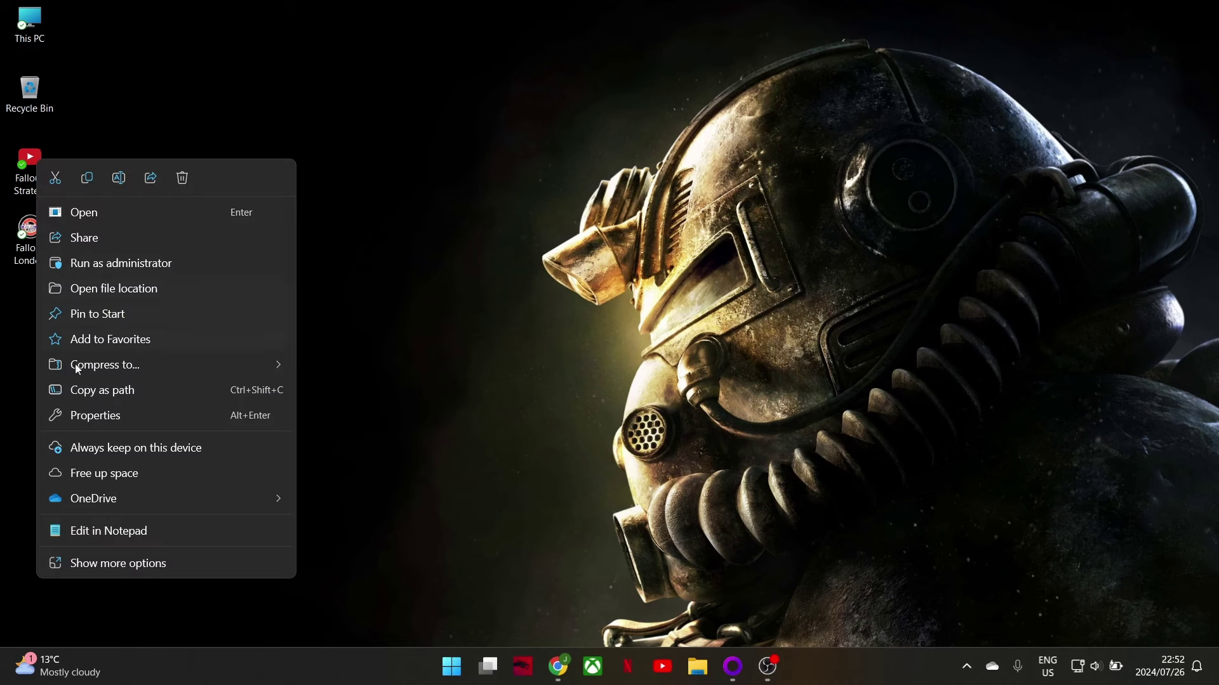
{"action": "left_click", "coordinate": [116, 416]}
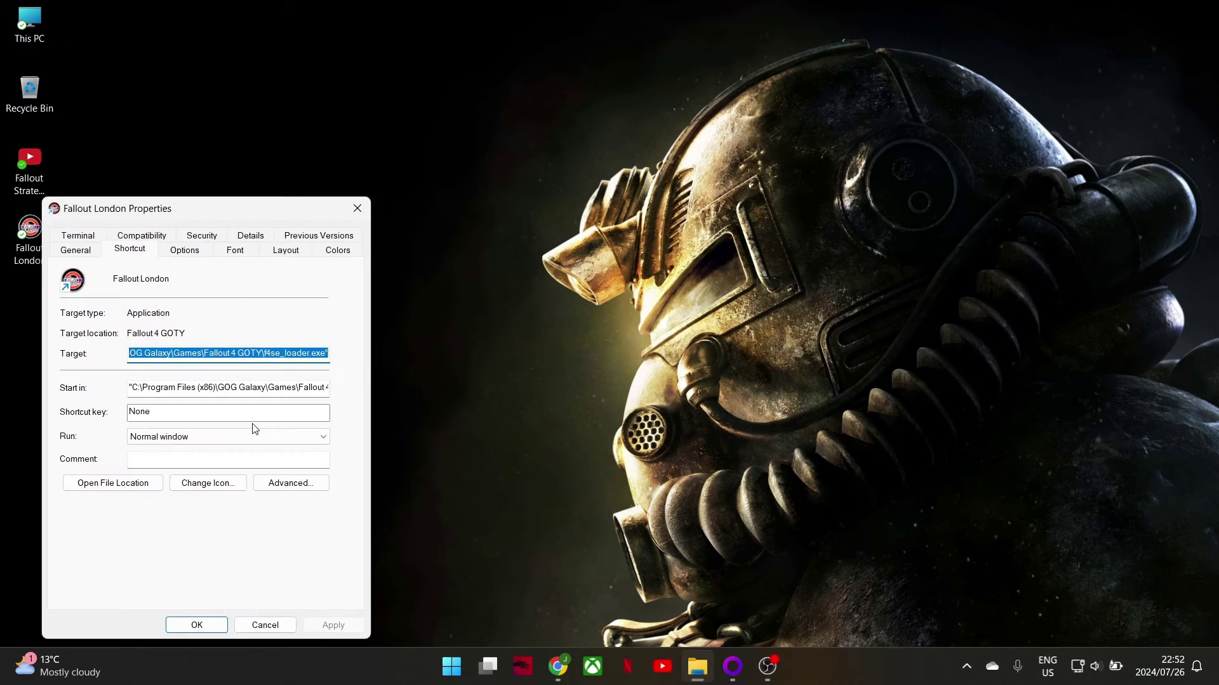
{"action": "left_click", "coordinate": [75, 251]}
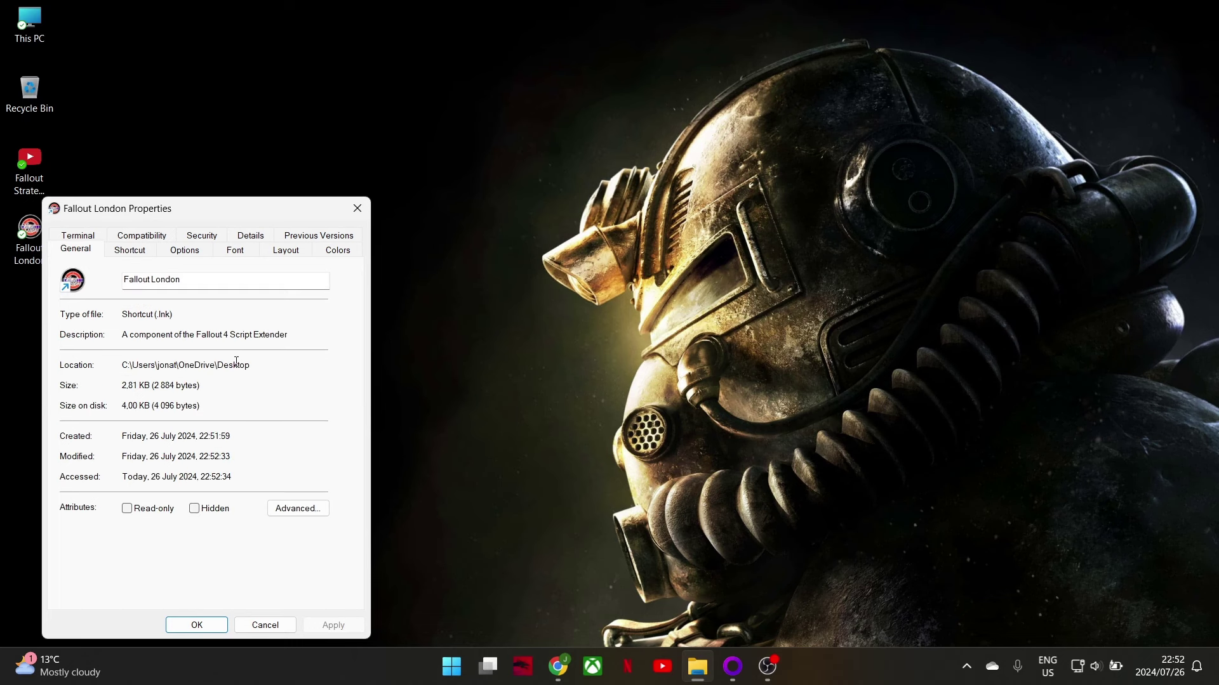
{"action": "left_click", "coordinate": [129, 250]}
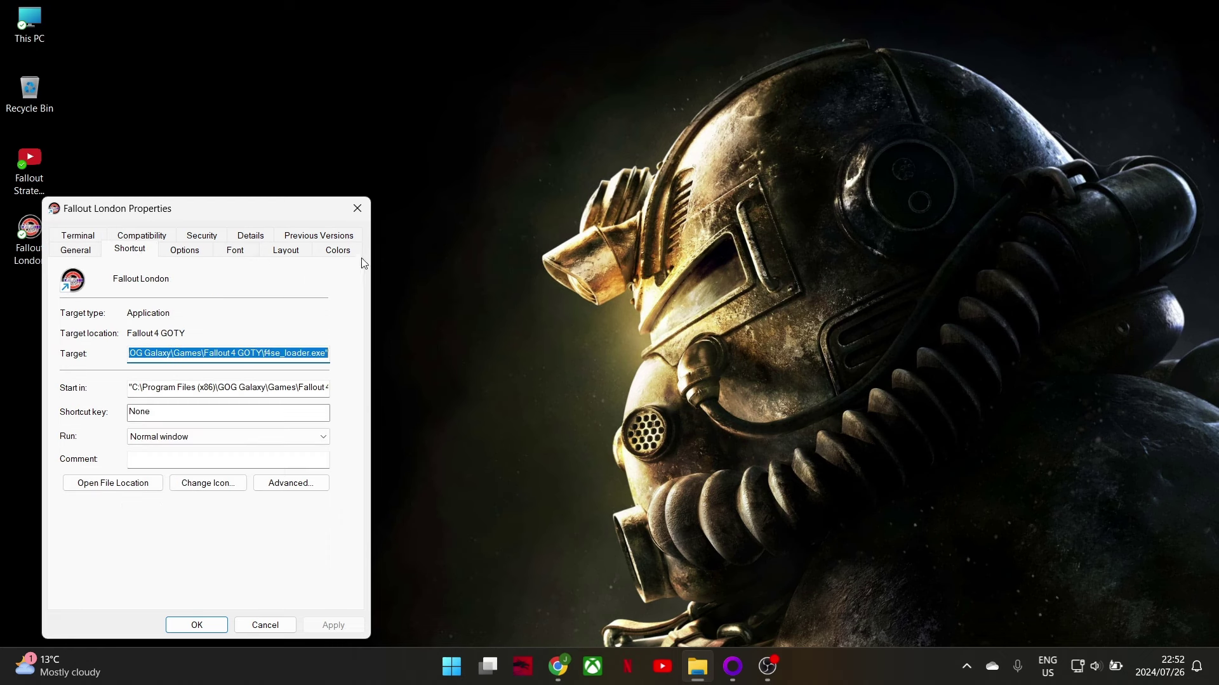
{"action": "left_click", "coordinate": [357, 208]}
Step: Open the Fallout 4 GOTY folder in C:\Program Files (x86)\GOG Galaxy\Games in File Explorer
{"action": "left_click", "coordinate": [692, 666]}
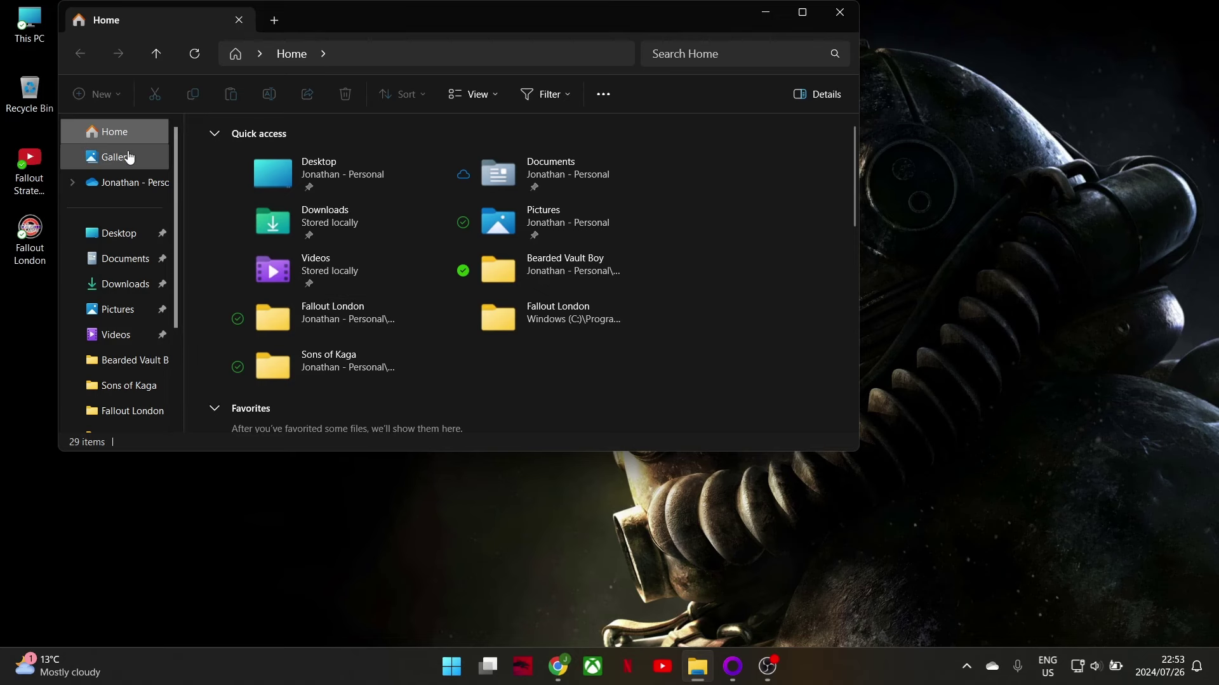
{"action": "scroll", "coordinate": [120, 356], "scroll_direction": "down", "scroll_amount": 2}
{"action": "left_click", "coordinate": [114, 354]}
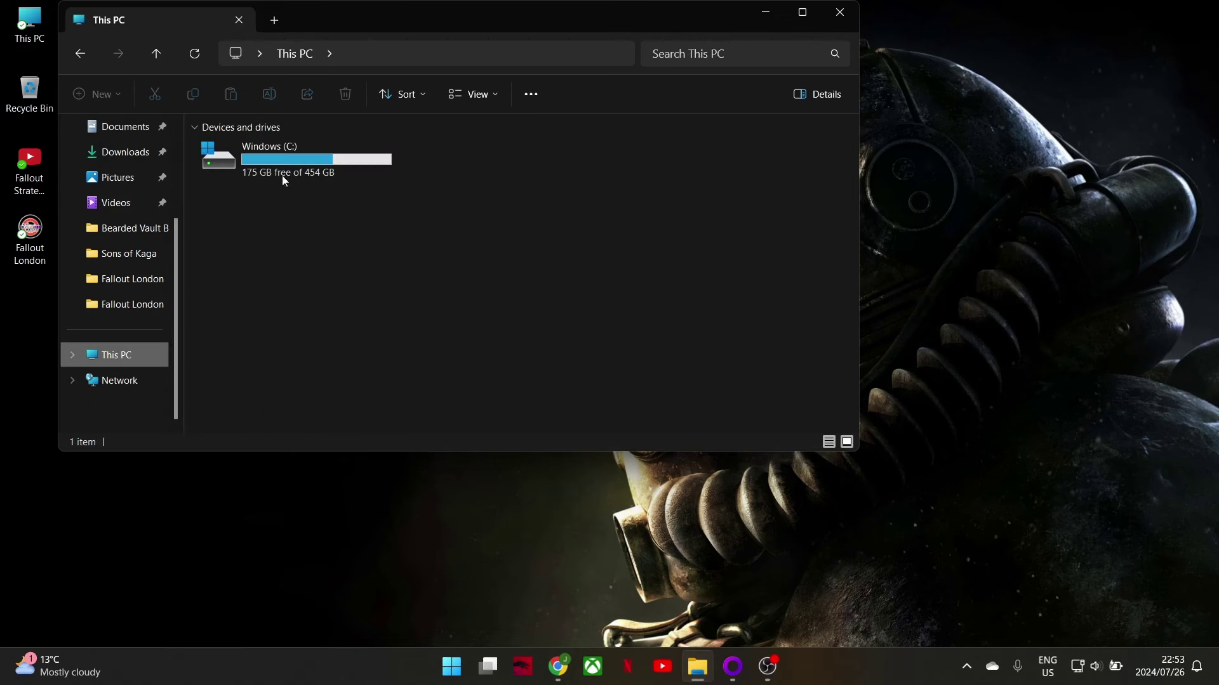
{"action": "double_click", "coordinate": [283, 176]}
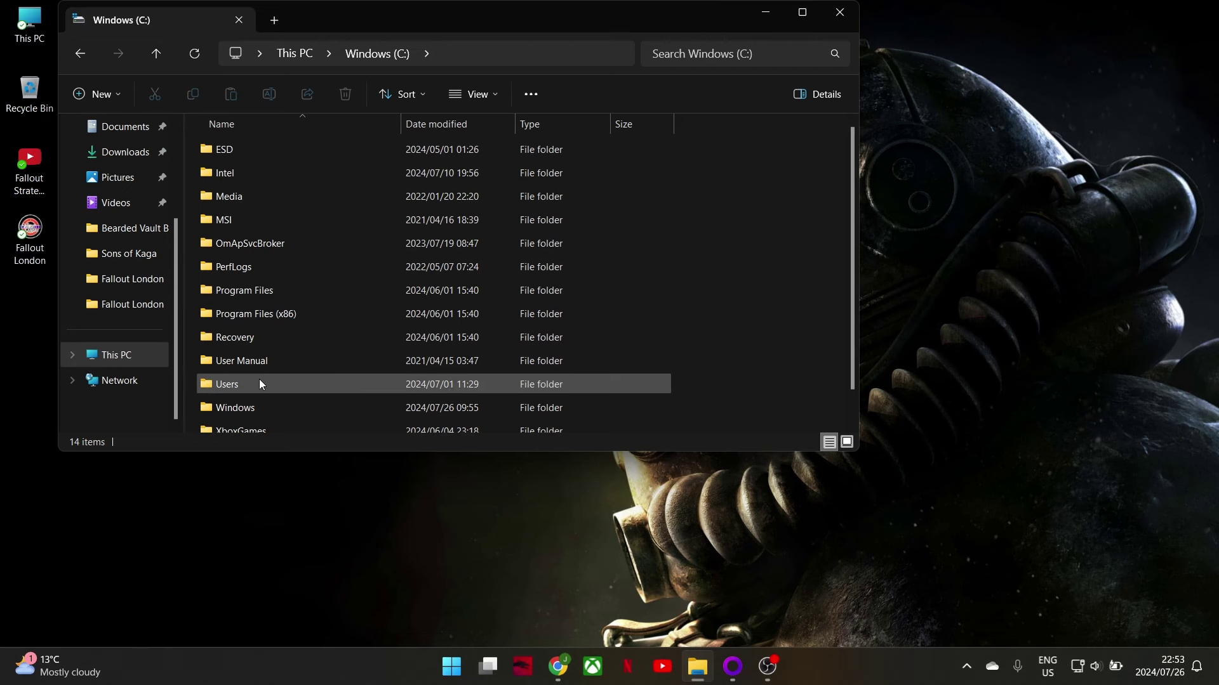
{"action": "left_click", "coordinate": [264, 319]}
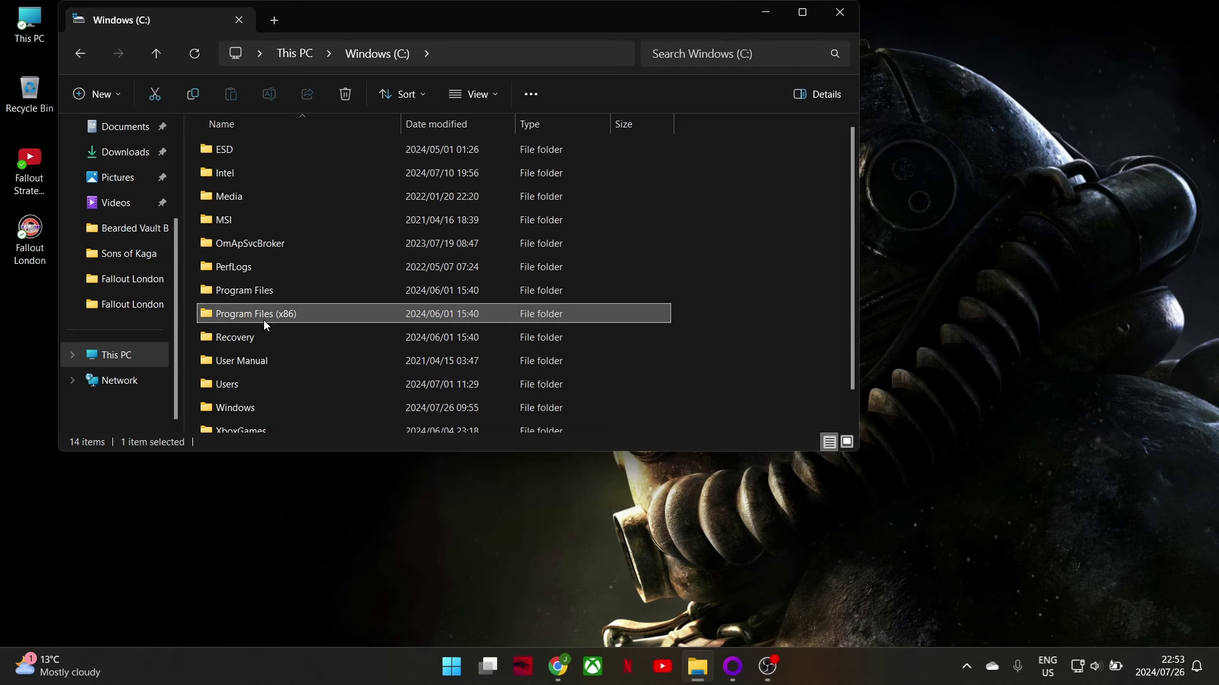
{"action": "double_click", "coordinate": [264, 320]}
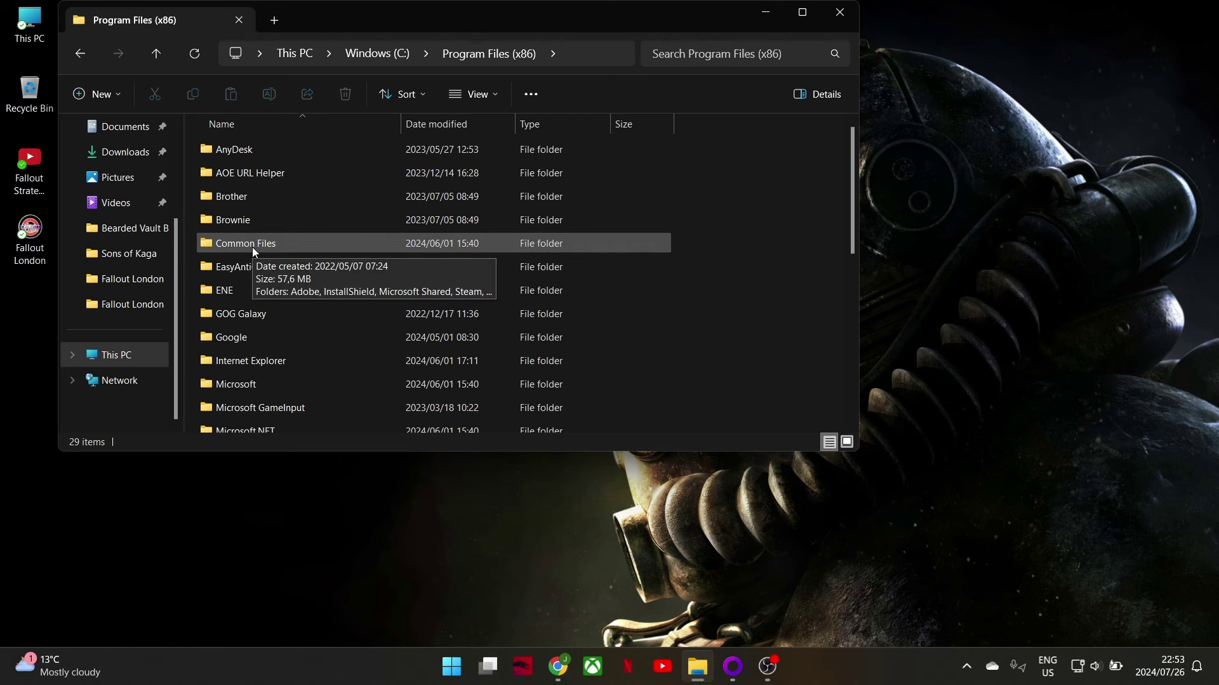
{"action": "scroll", "coordinate": [269, 412], "scroll_direction": "down", "scroll_amount": 2}
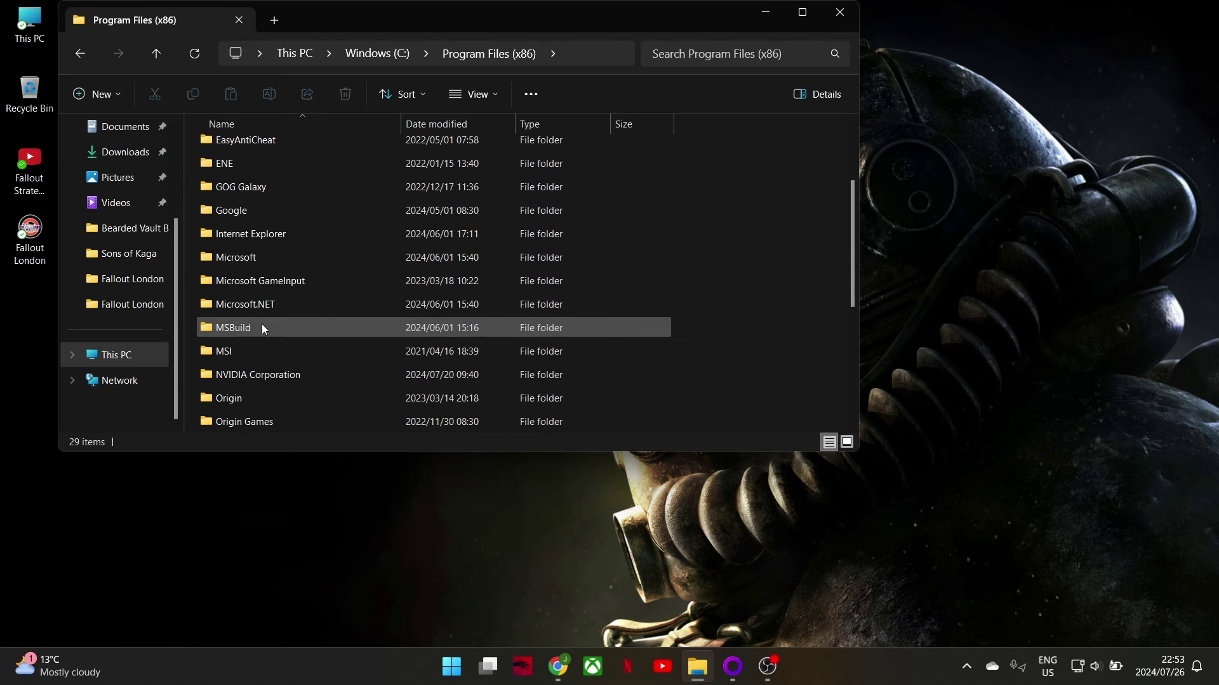
{"action": "scroll", "coordinate": [264, 329], "scroll_direction": "up", "scroll_amount": 2}
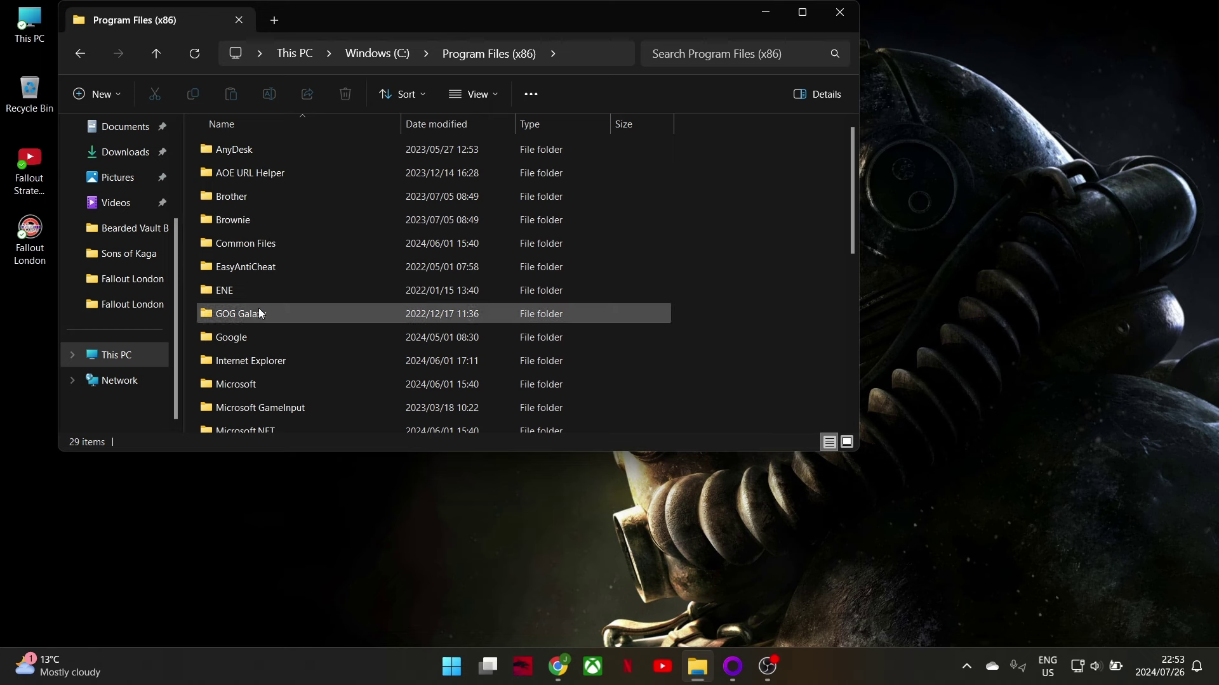
{"action": "double_click", "coordinate": [259, 313]}
{"action": "left_click", "coordinate": [265, 201]}
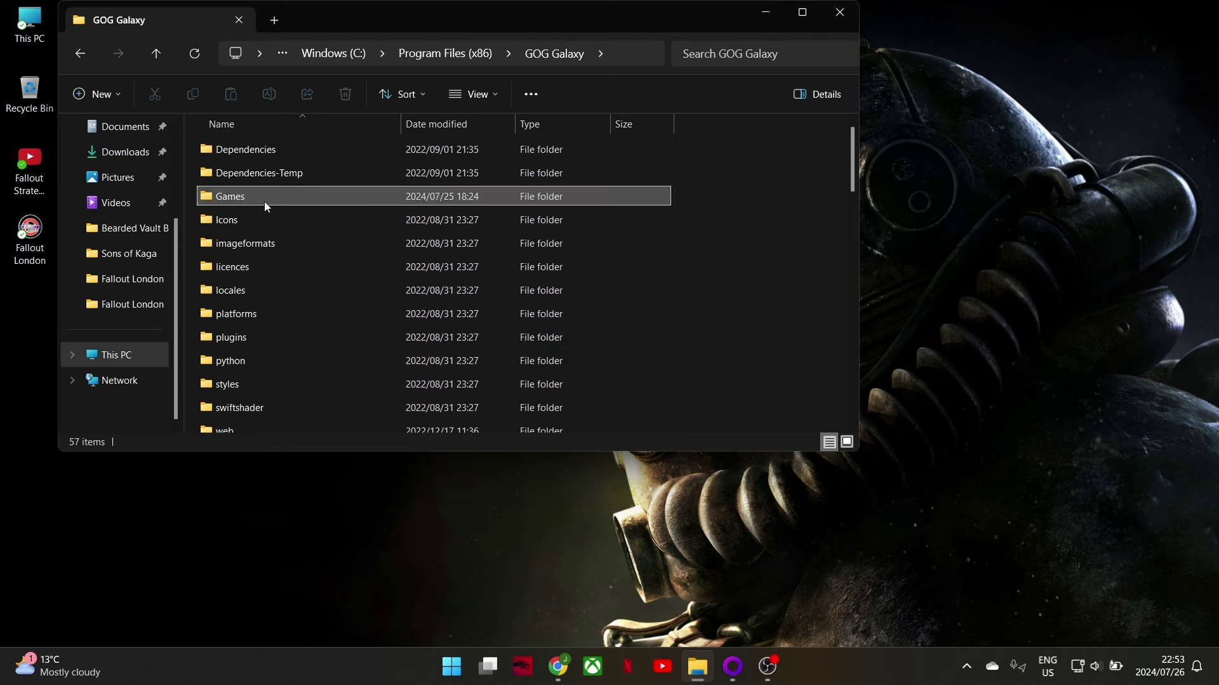
{"action": "double_click", "coordinate": [264, 200]}
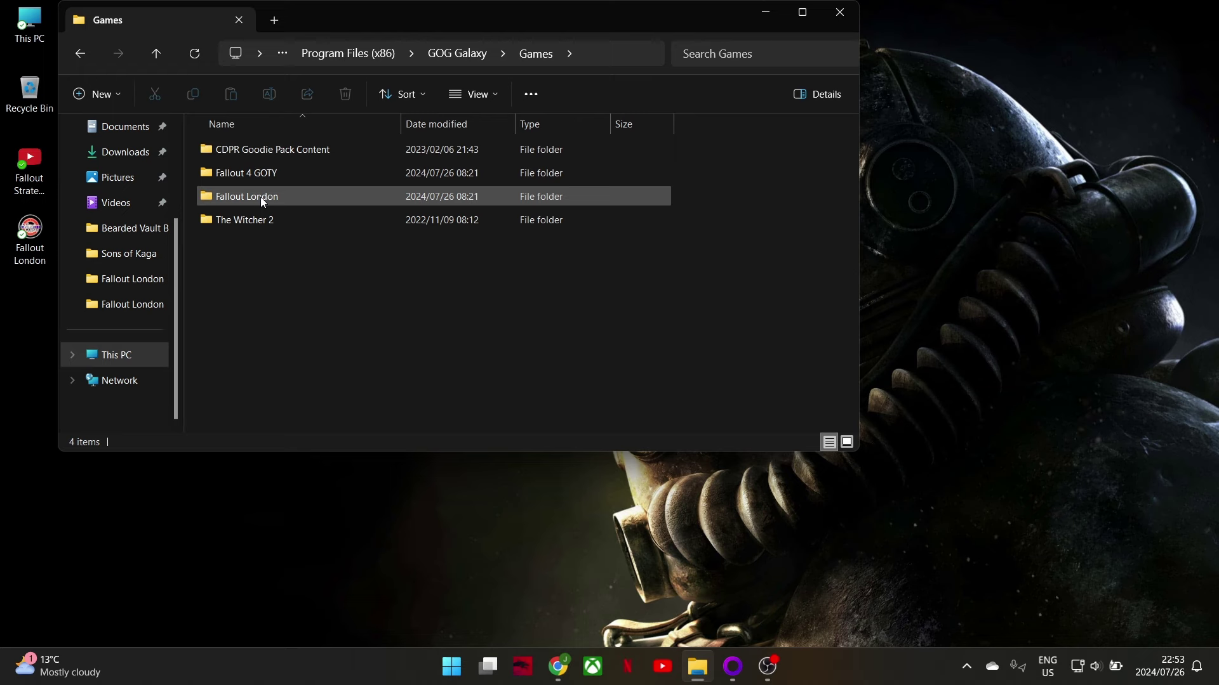
{"action": "double_click", "coordinate": [258, 172]}
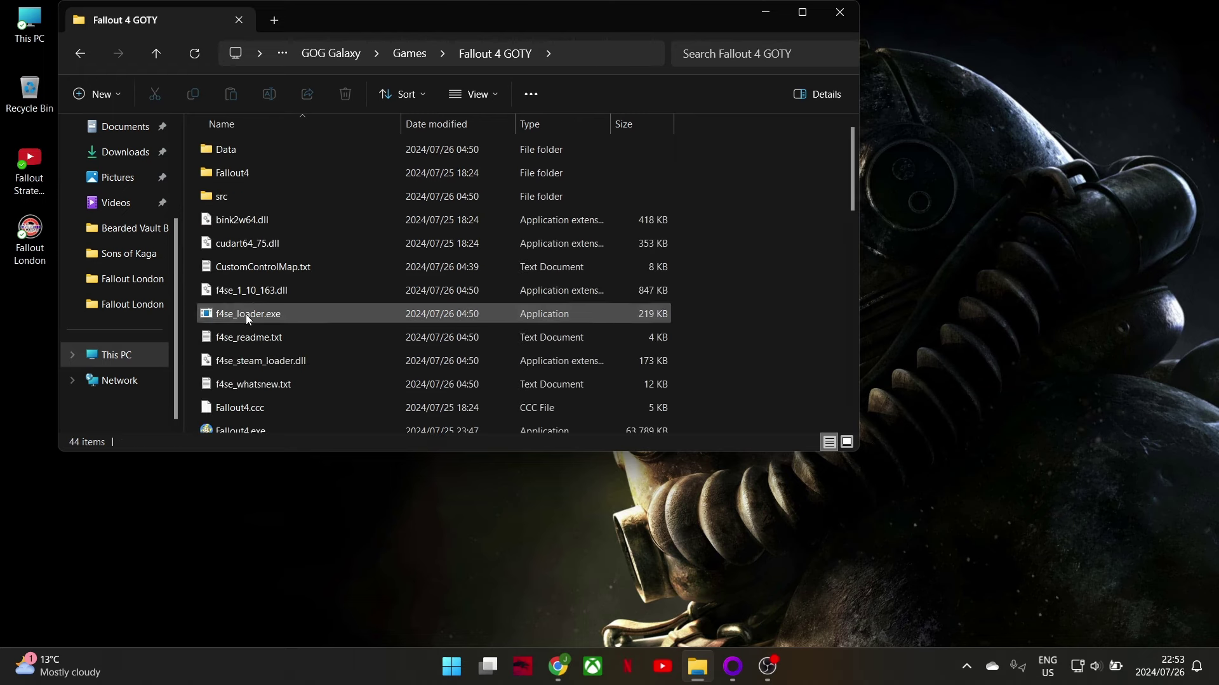
Step: Check the compatibility settings of f4se_loader.exe, then close its properties and the File Explorer window
{"action": "right_click", "coordinate": [246, 314]}
{"action": "left_click", "coordinate": [310, 505]}
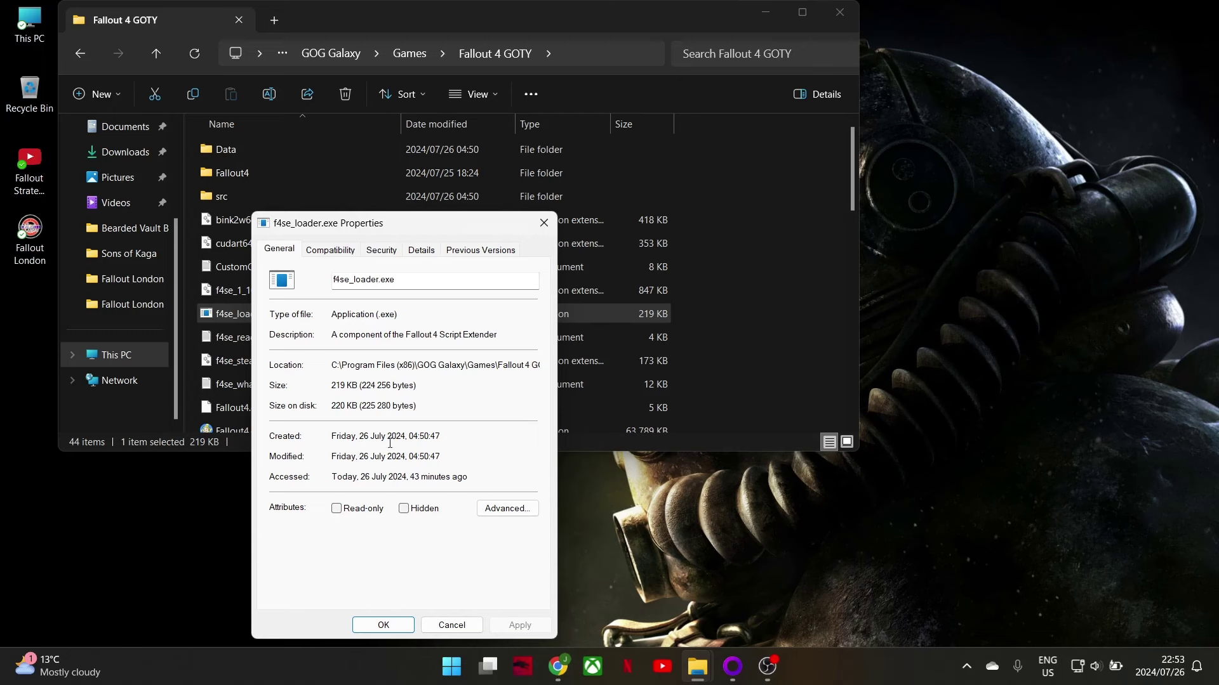
{"action": "left_click", "coordinate": [335, 252]}
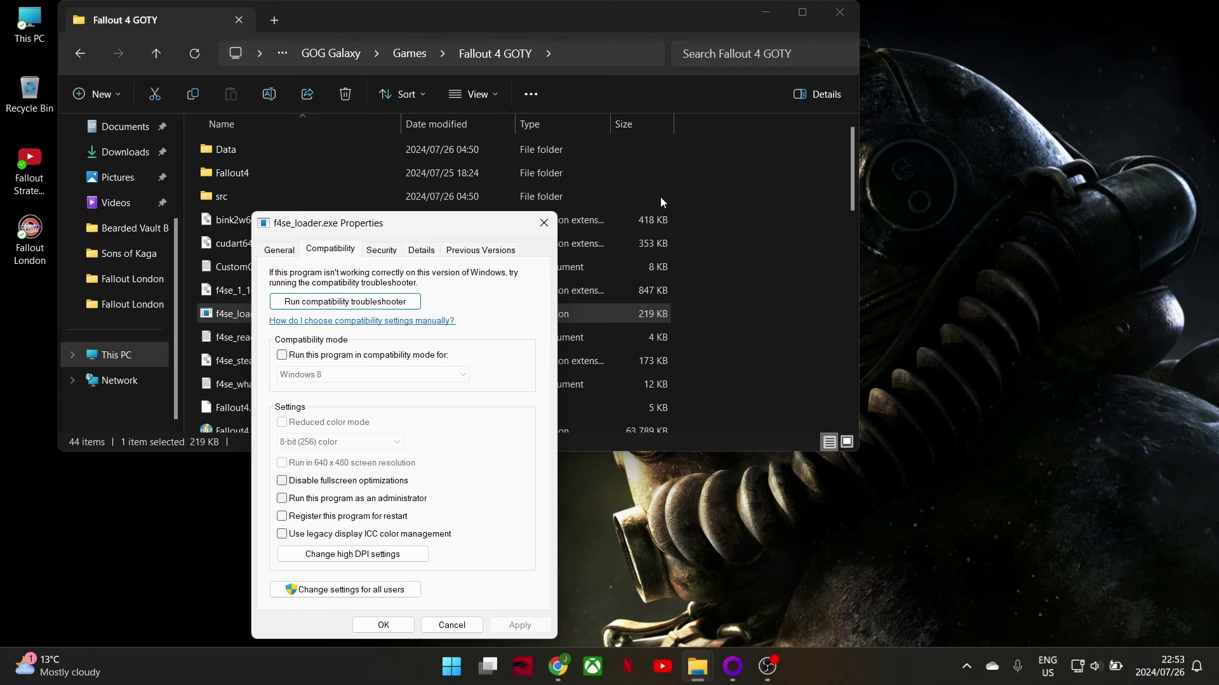
{"action": "left_click", "coordinate": [544, 223]}
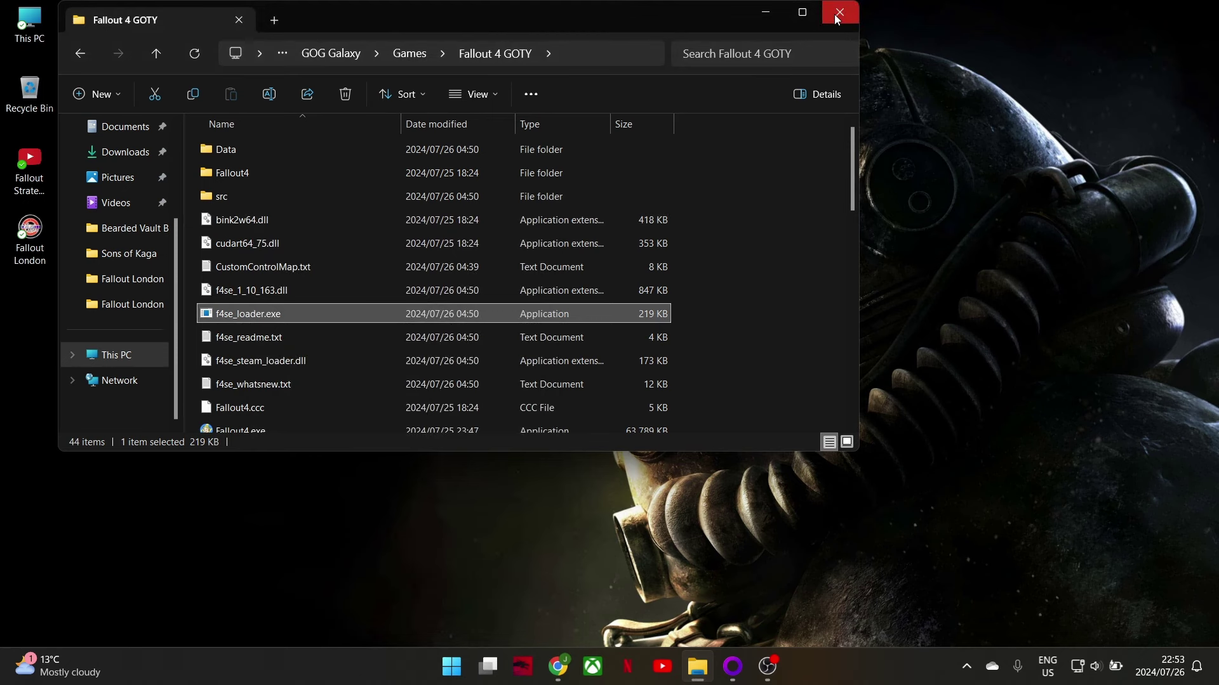
{"action": "left_click", "coordinate": [837, 19]}
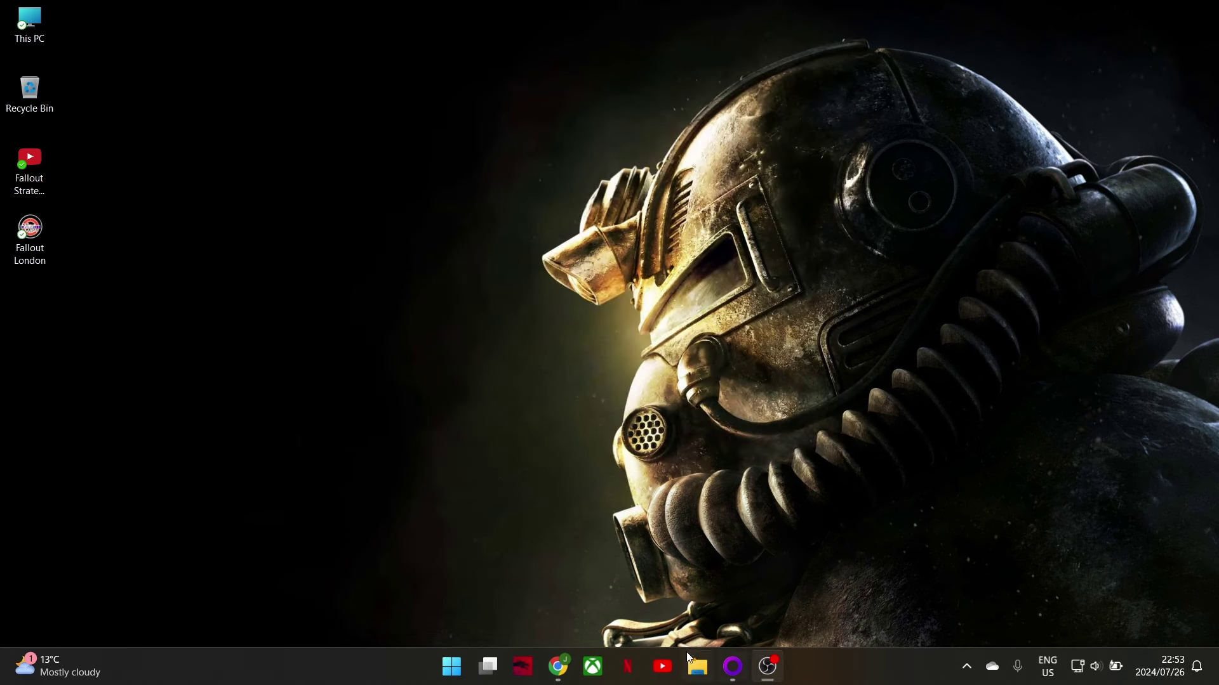
Step: Switch to Chrome to view the Buffout 4 page on Nexus Mods, then close the browser
{"action": "left_click", "coordinate": [558, 679]}
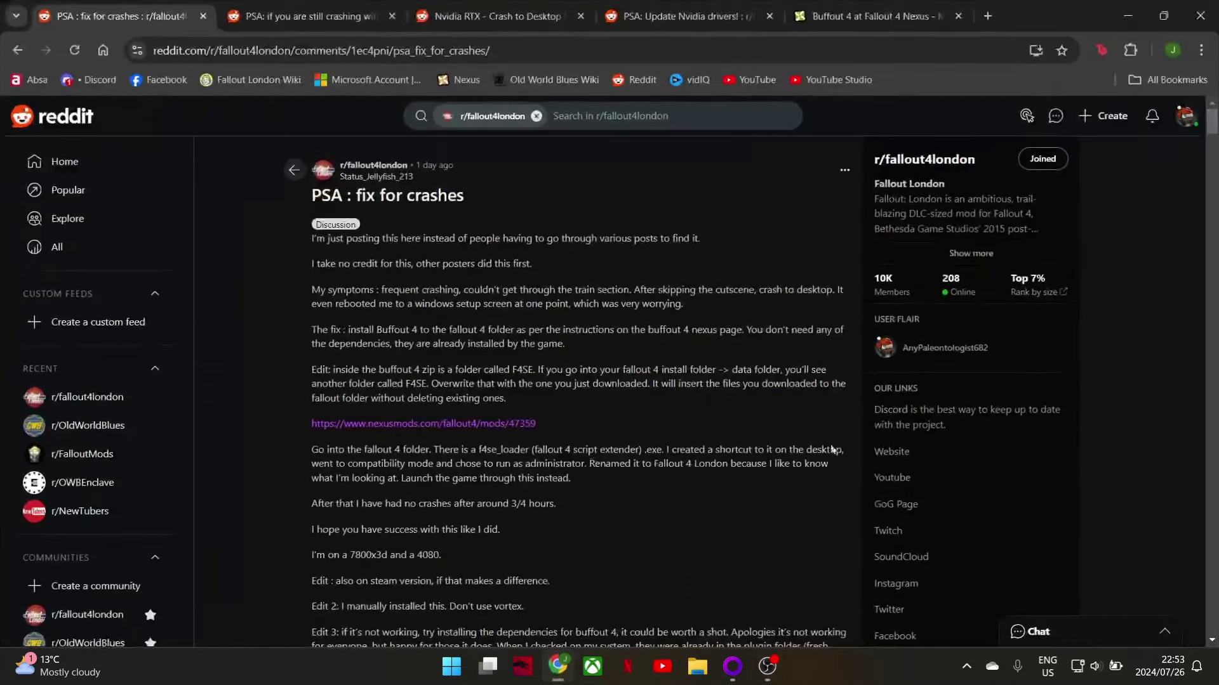
{"action": "left_click", "coordinate": [858, 17]}
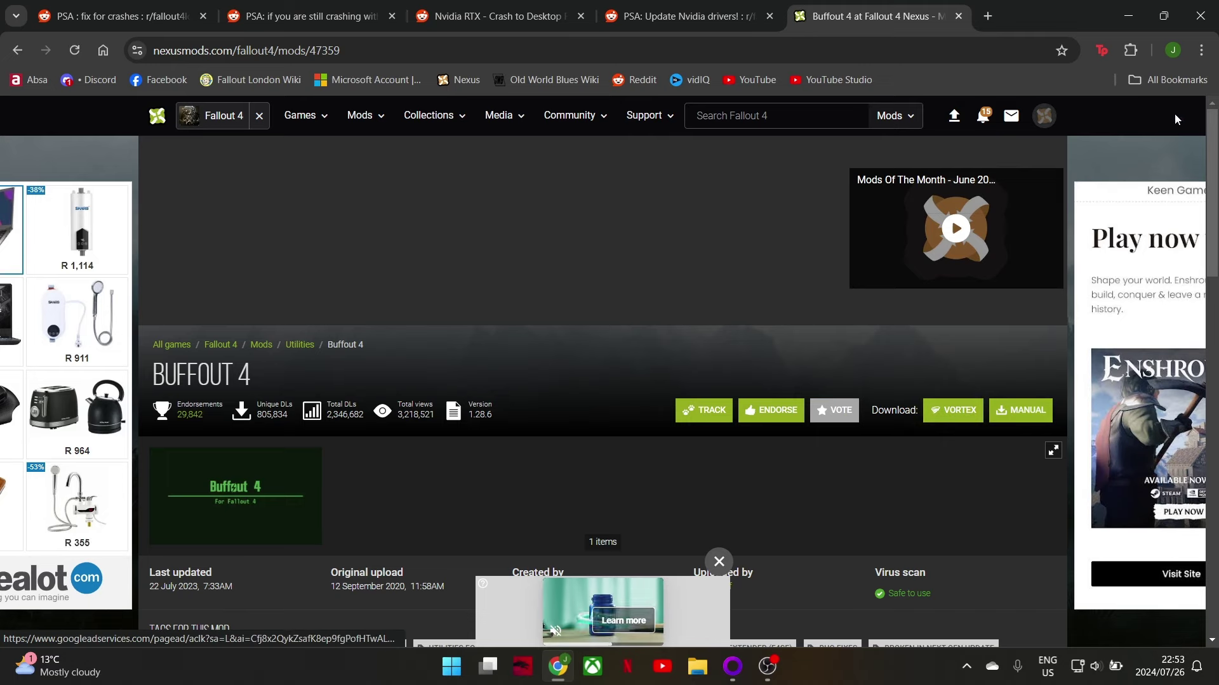
{"action": "left_click", "coordinate": [1200, 16]}
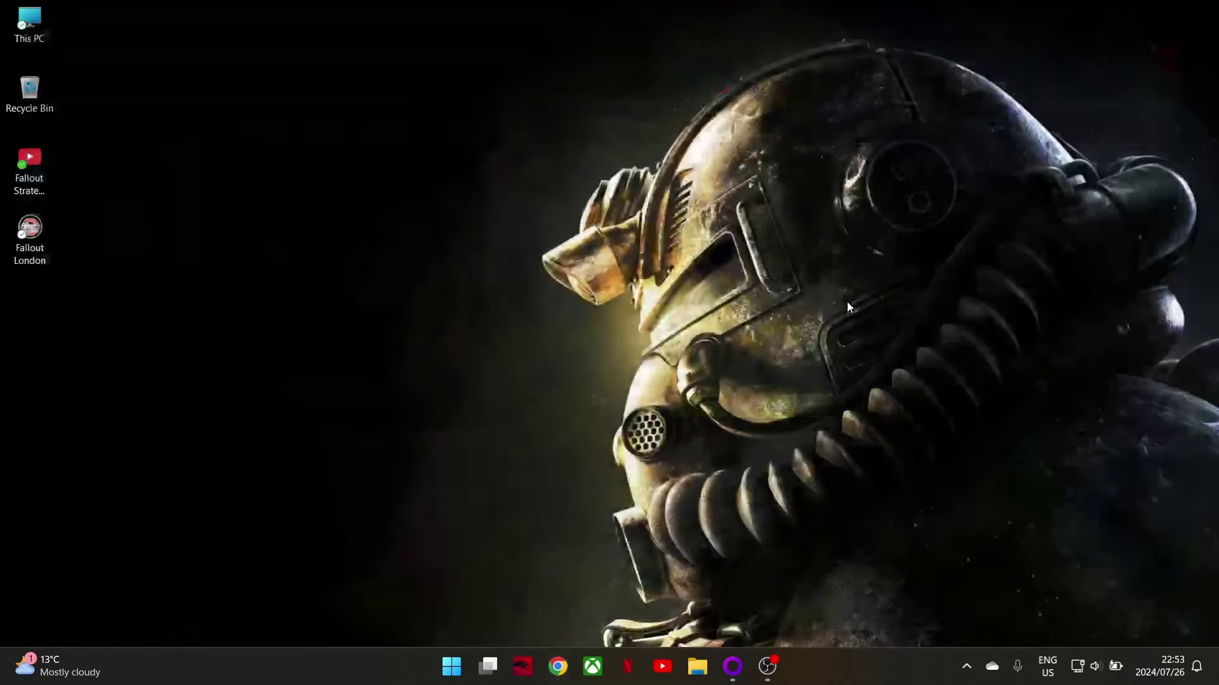
{"action": "left_click", "coordinate": [452, 666]}
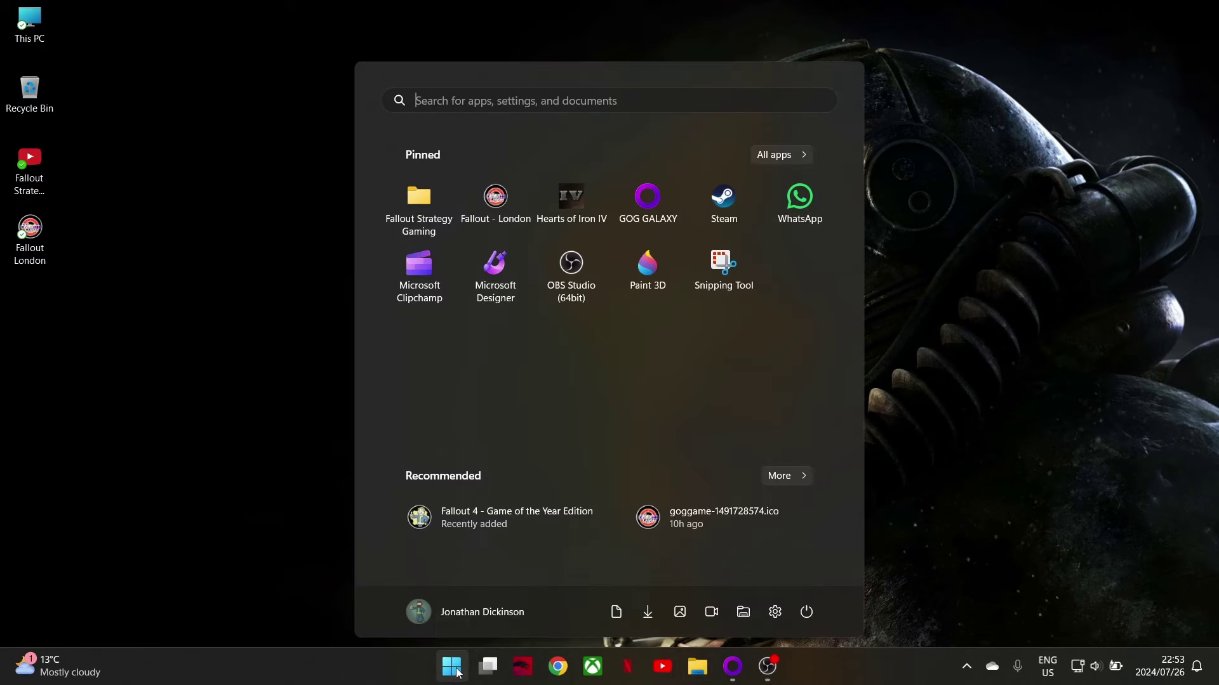
{"action": "left_click", "coordinate": [638, 618]}
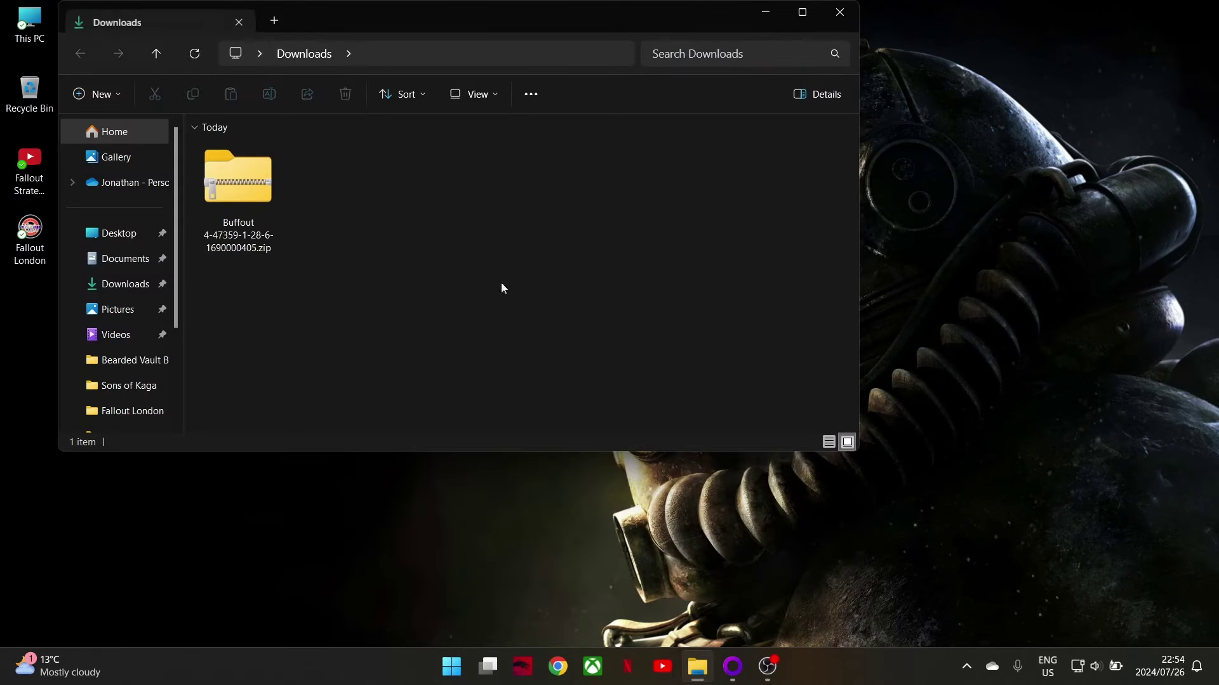
{"action": "left_click", "coordinate": [246, 208]}
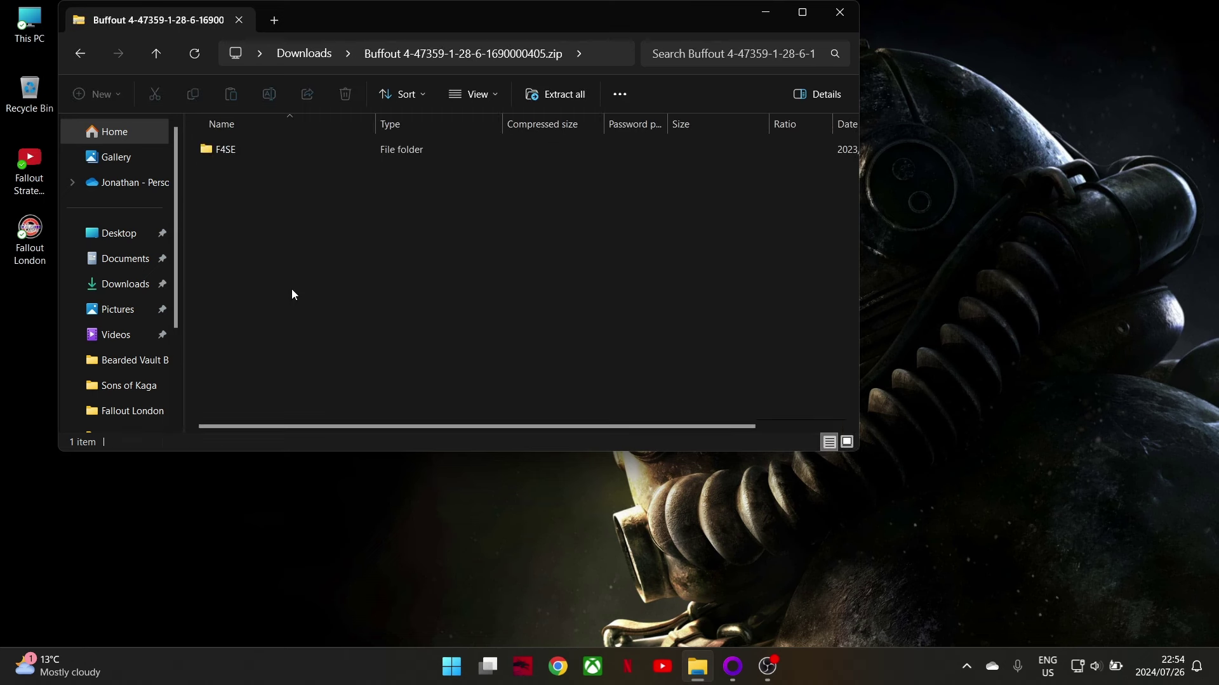
{"action": "left_click", "coordinate": [222, 150]}
{"action": "right_click", "coordinate": [230, 152]}
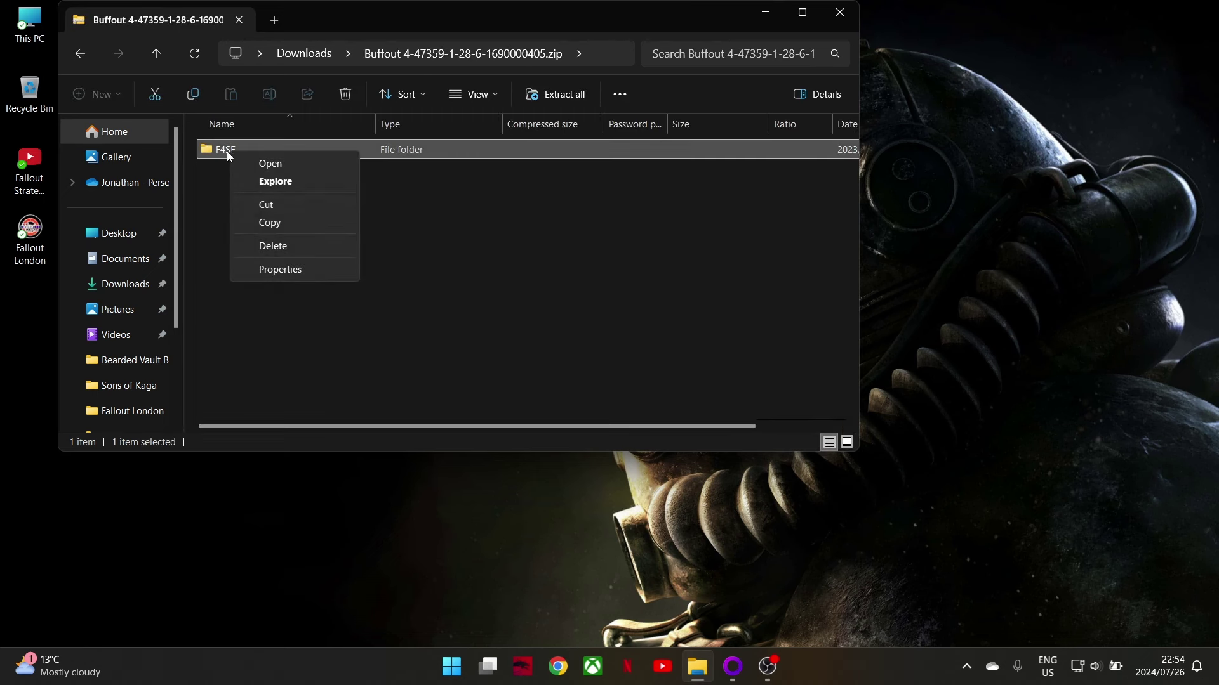
{"action": "left_click", "coordinate": [264, 226]}
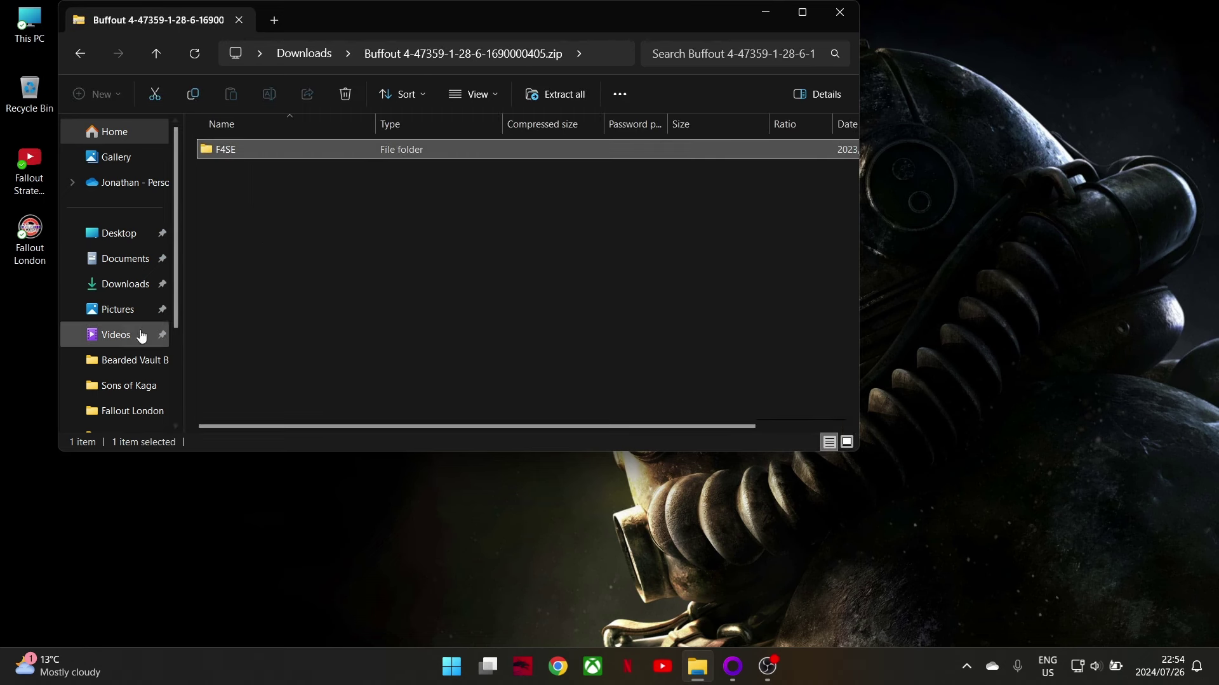
Step: Open the Data folder inside Program Files (x86)\GOG Galaxy\Games\Fallout 4 GOTY
{"action": "scroll", "coordinate": [137, 337], "scroll_direction": "down", "scroll_amount": 2}
{"action": "left_click", "coordinate": [129, 367]}
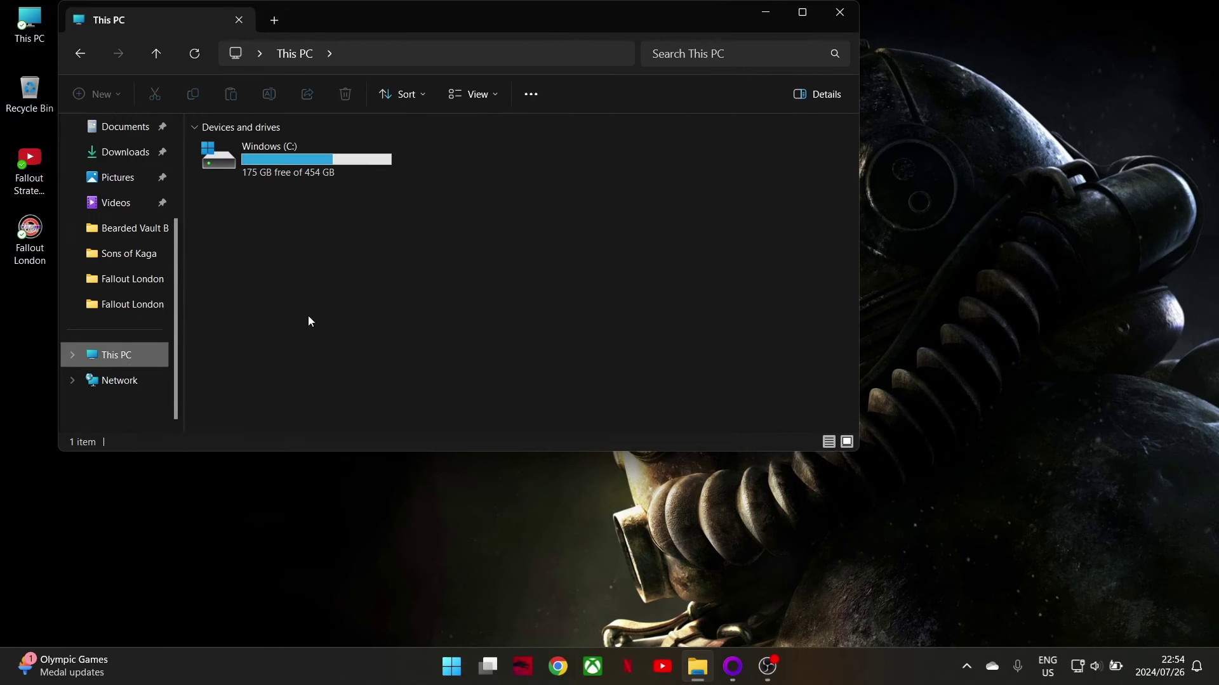
{"action": "double_click", "coordinate": [288, 163]}
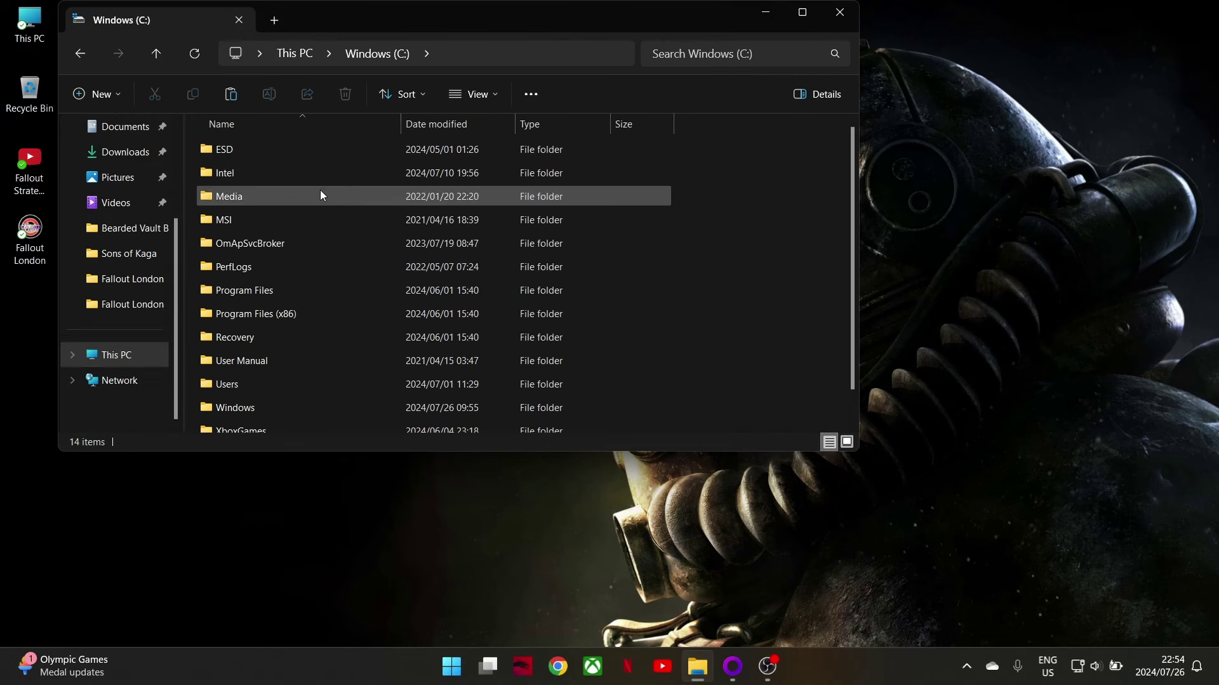
{"action": "double_click", "coordinate": [311, 314]}
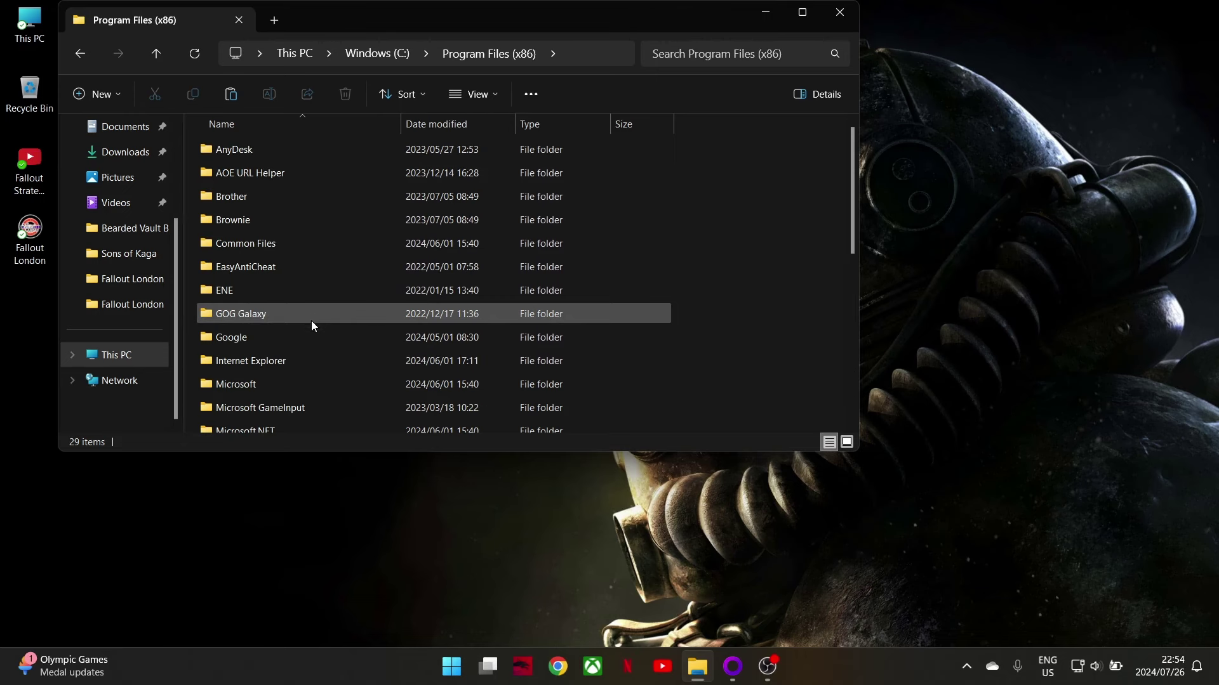
{"action": "double_click", "coordinate": [302, 320]}
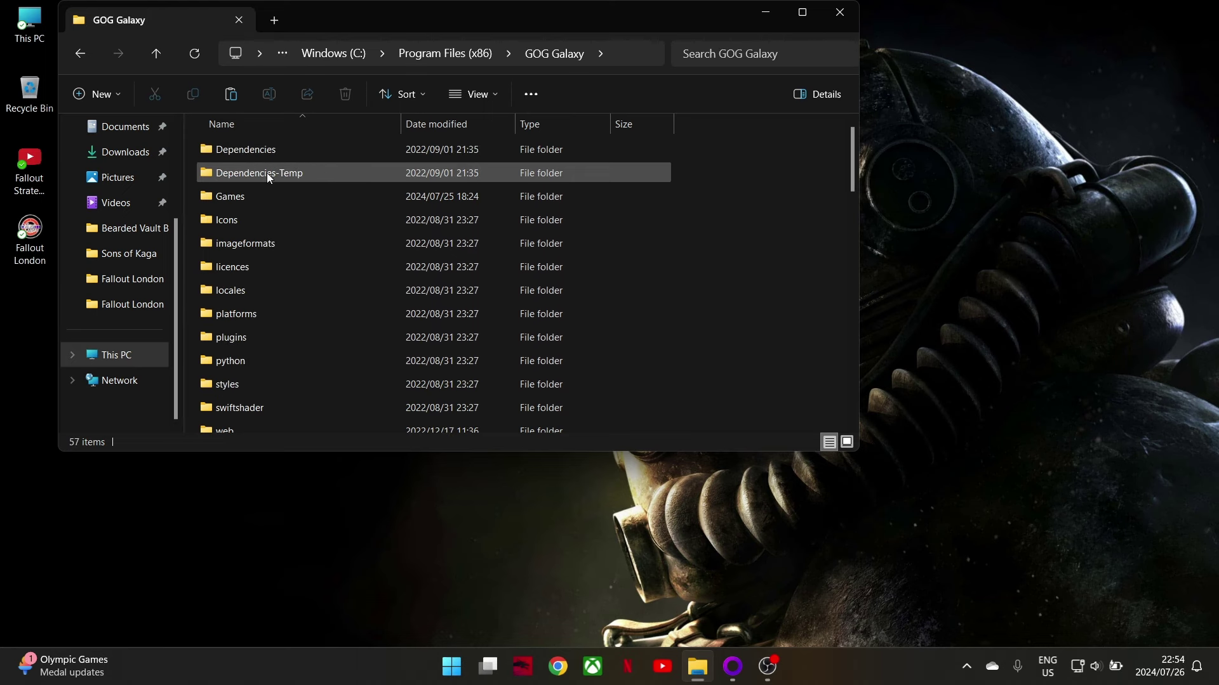
{"action": "double_click", "coordinate": [264, 200]}
{"action": "double_click", "coordinate": [264, 177]}
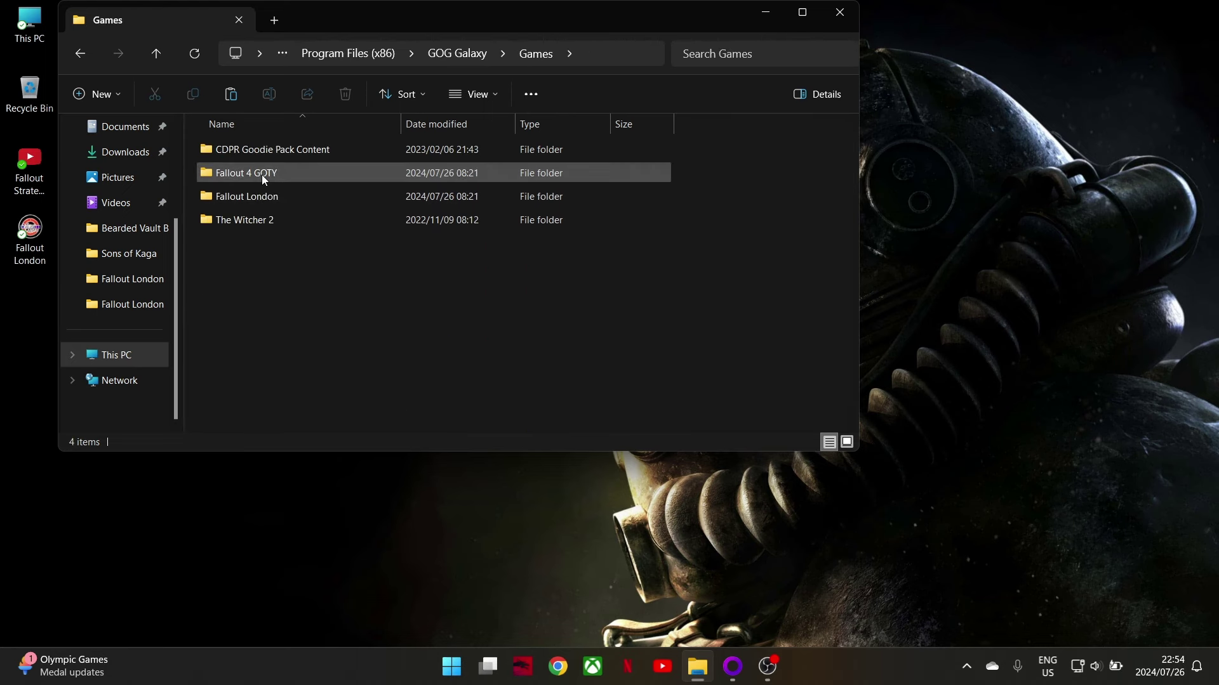
{"action": "double_click", "coordinate": [240, 156]}
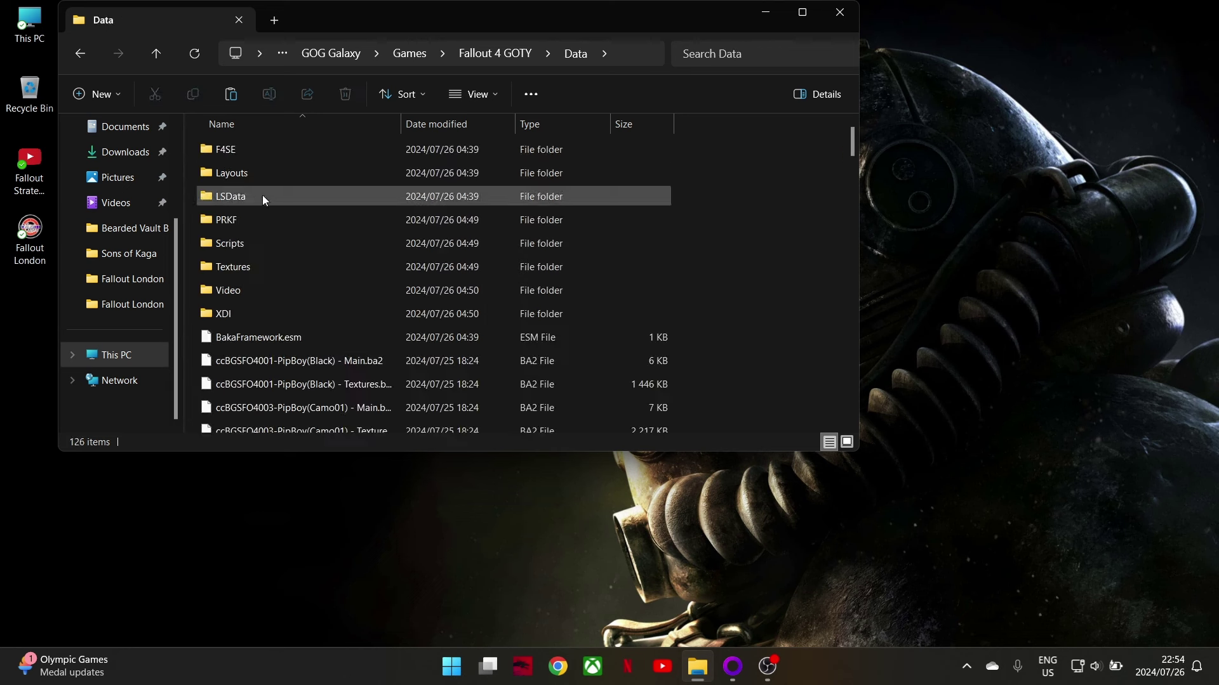
Step: Paste the copied F4SE folder into the Fallout 4 GOTY Data folder
{"action": "right_click", "coordinate": [759, 193]}
{"action": "left_click", "coordinate": [700, 270]}
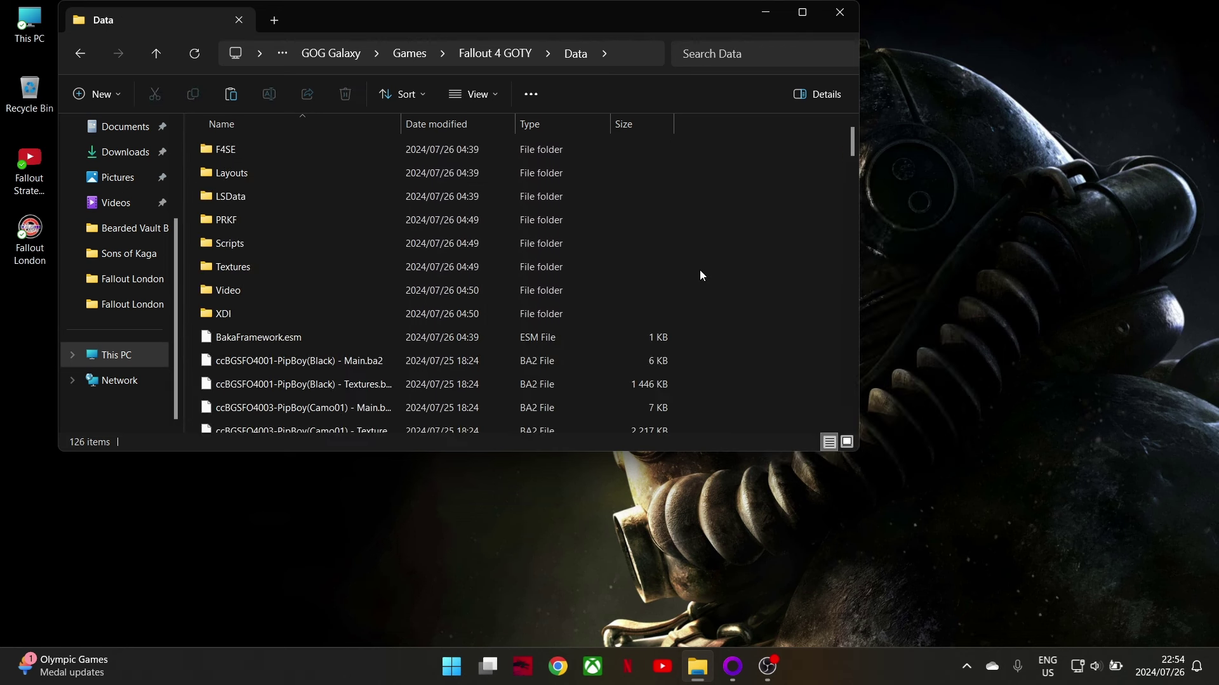
{"action": "key", "text": "Down"}
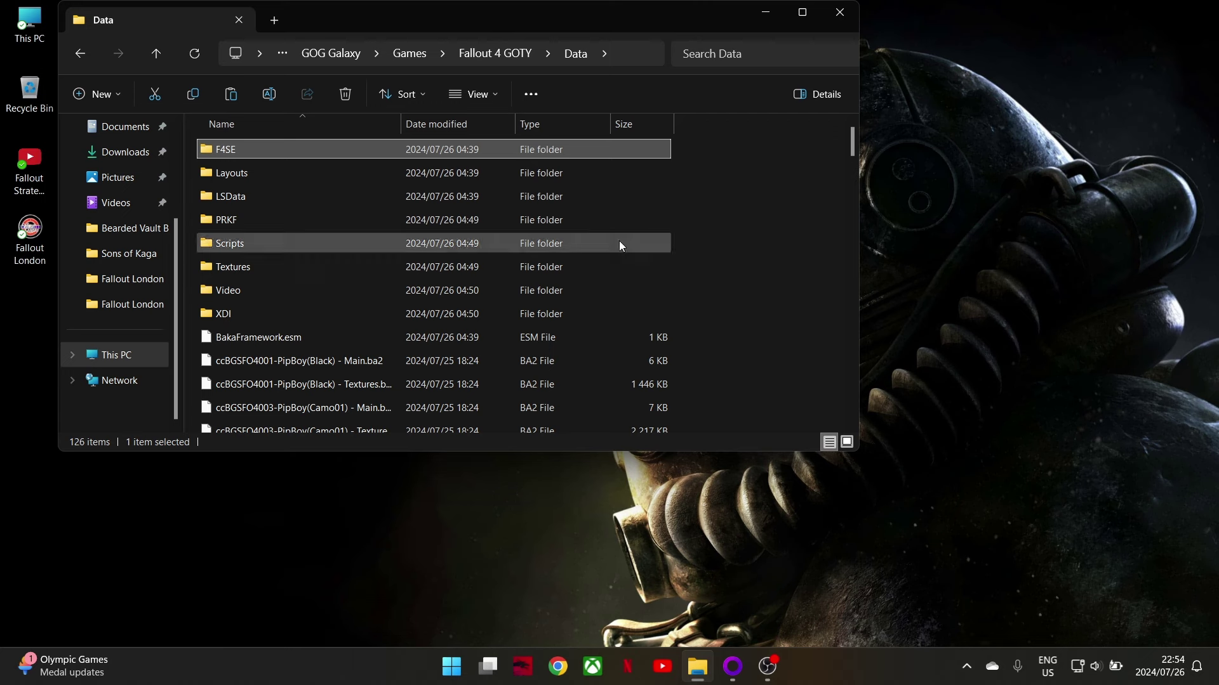
Step: Paste the F4SE folder into Data again, replacing the files with the same names, and close File Explorer
{"action": "right_click", "coordinate": [808, 260]}
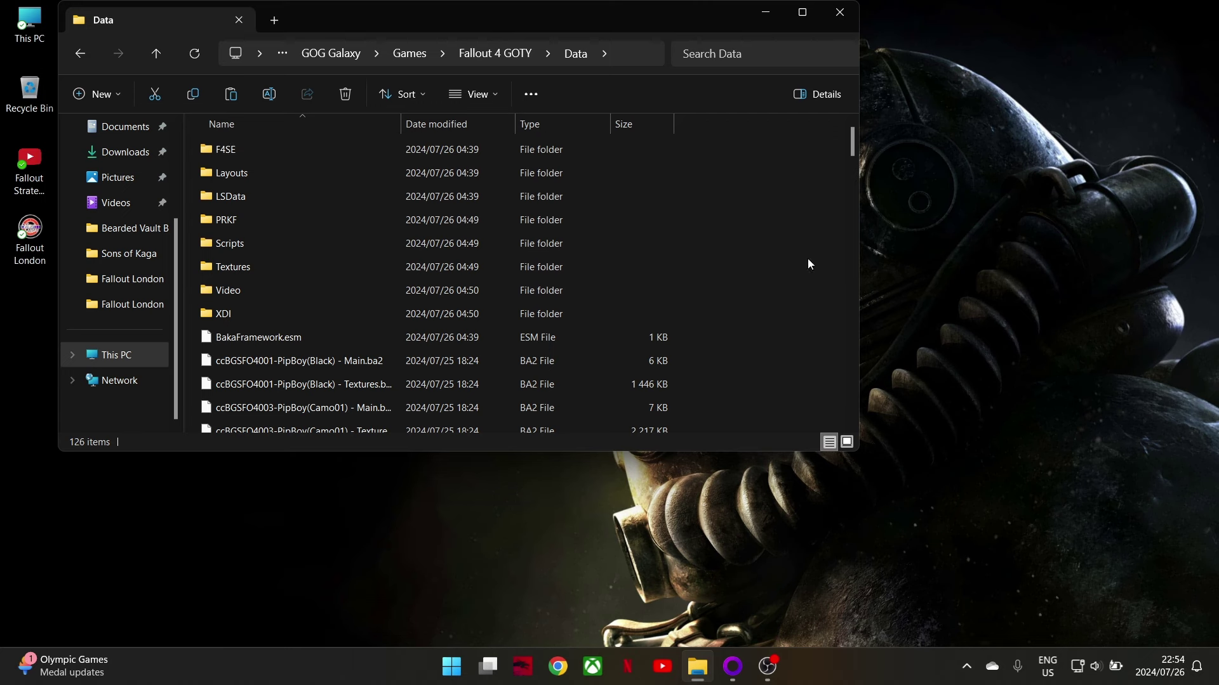
{"action": "left_click", "coordinate": [827, 283]}
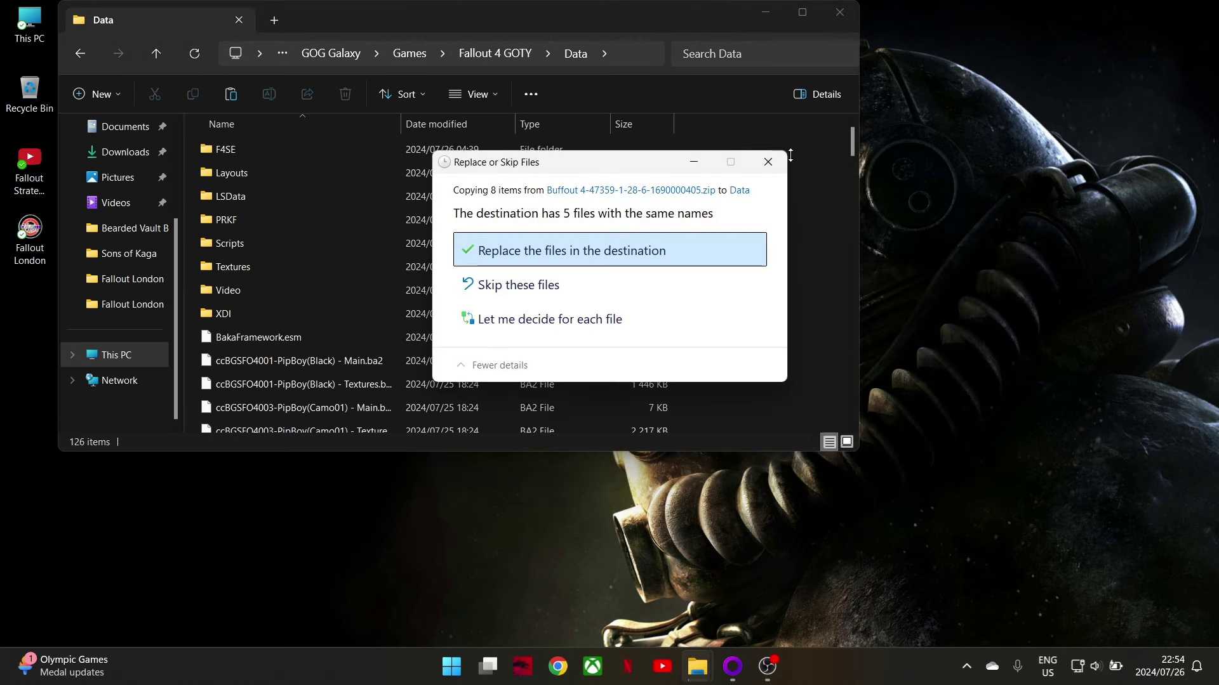
{"action": "left_click", "coordinate": [536, 250]}
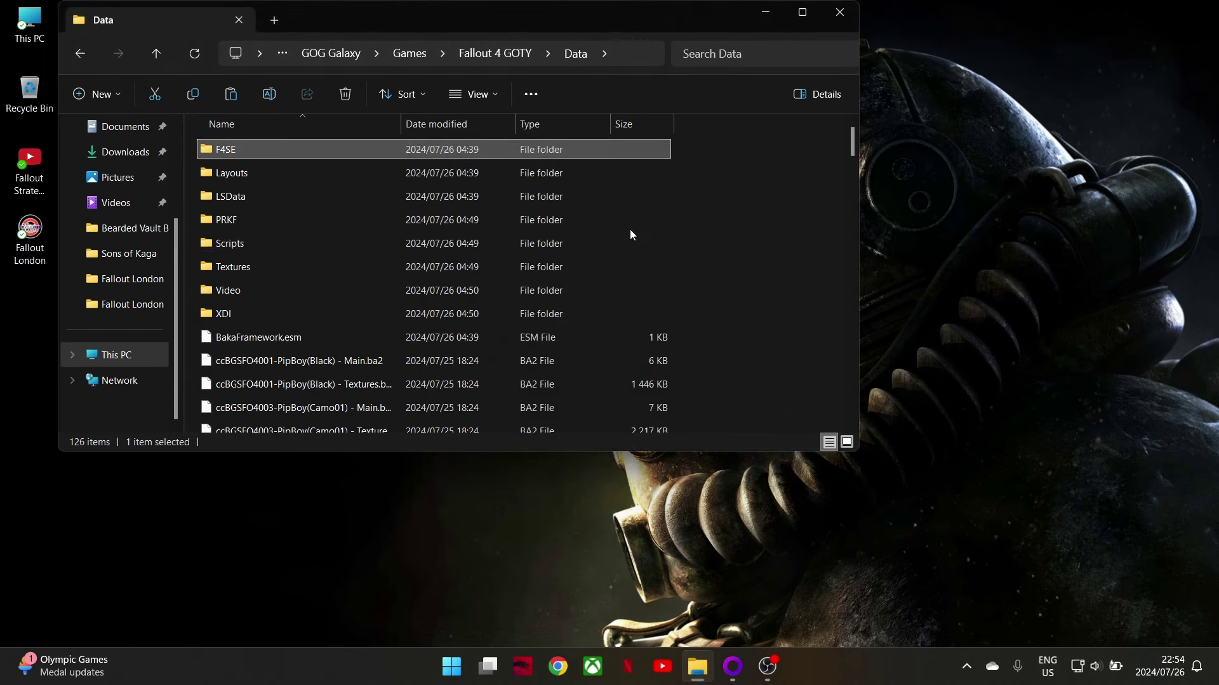
{"action": "left_click", "coordinate": [840, 14]}
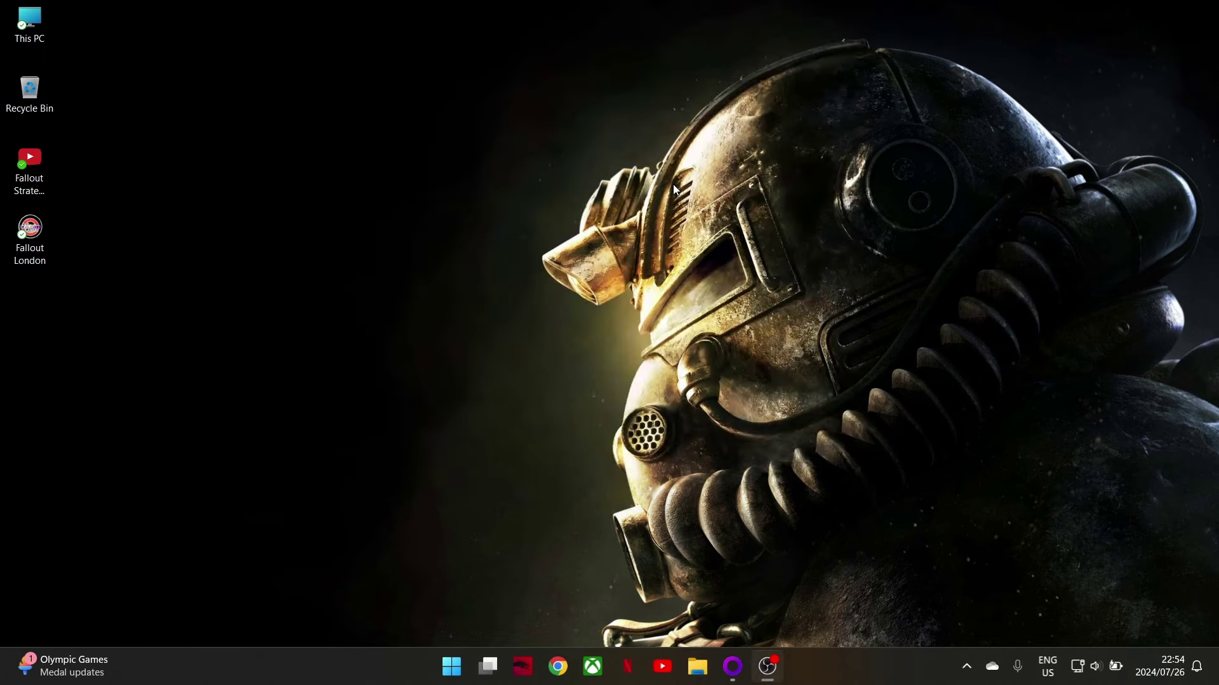
Step: Switch to GOG Galaxy and open the graphics options in the launcher of the installed Fallout 4: Game of the Year Edition
{"action": "left_click", "coordinate": [735, 667]}
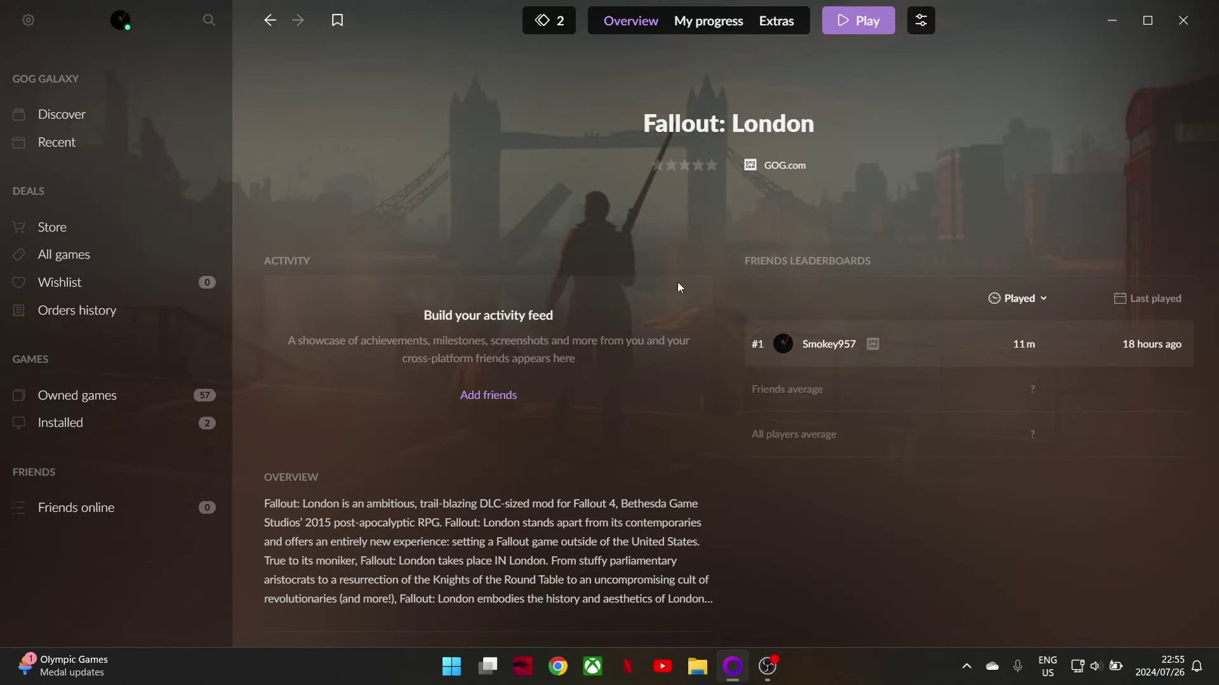
{"action": "left_click", "coordinate": [98, 426]}
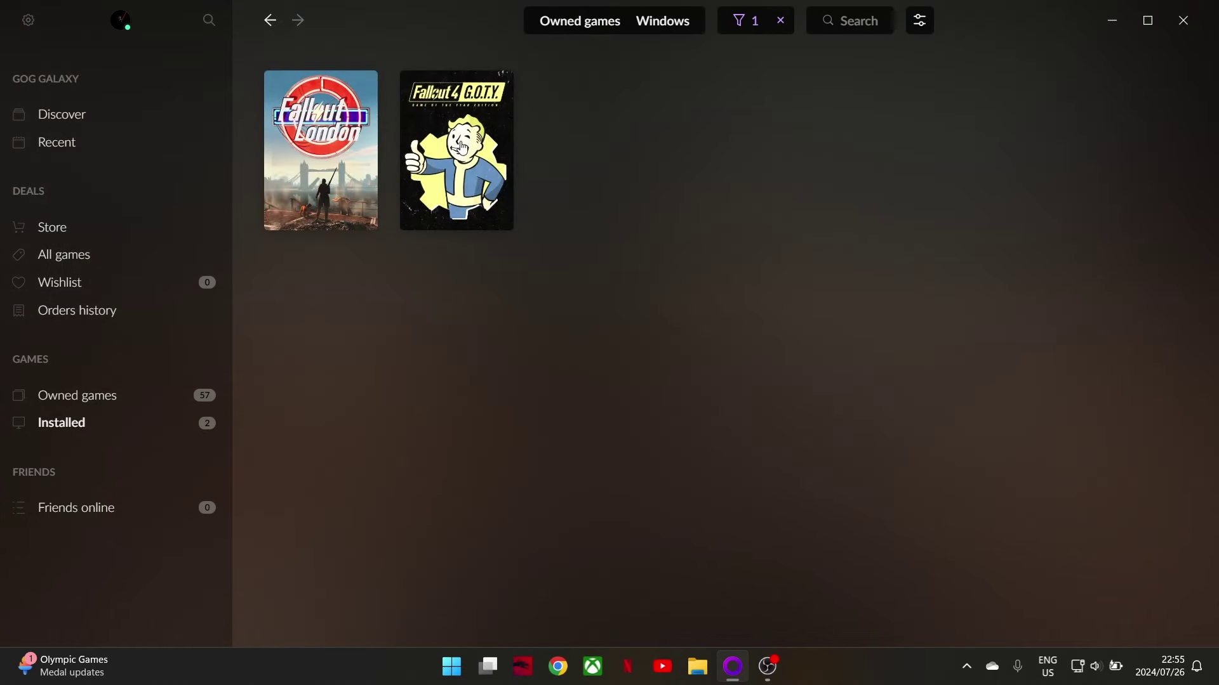
{"action": "left_click", "coordinate": [449, 179]}
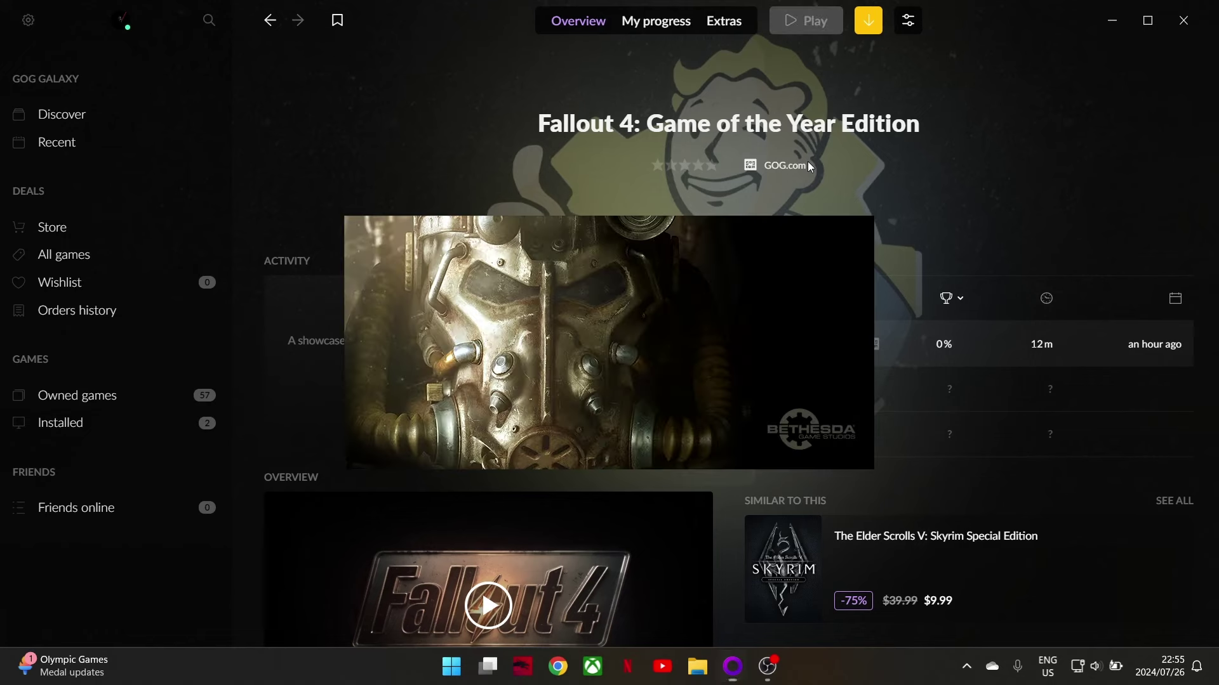
{"action": "left_click", "coordinate": [829, 279]}
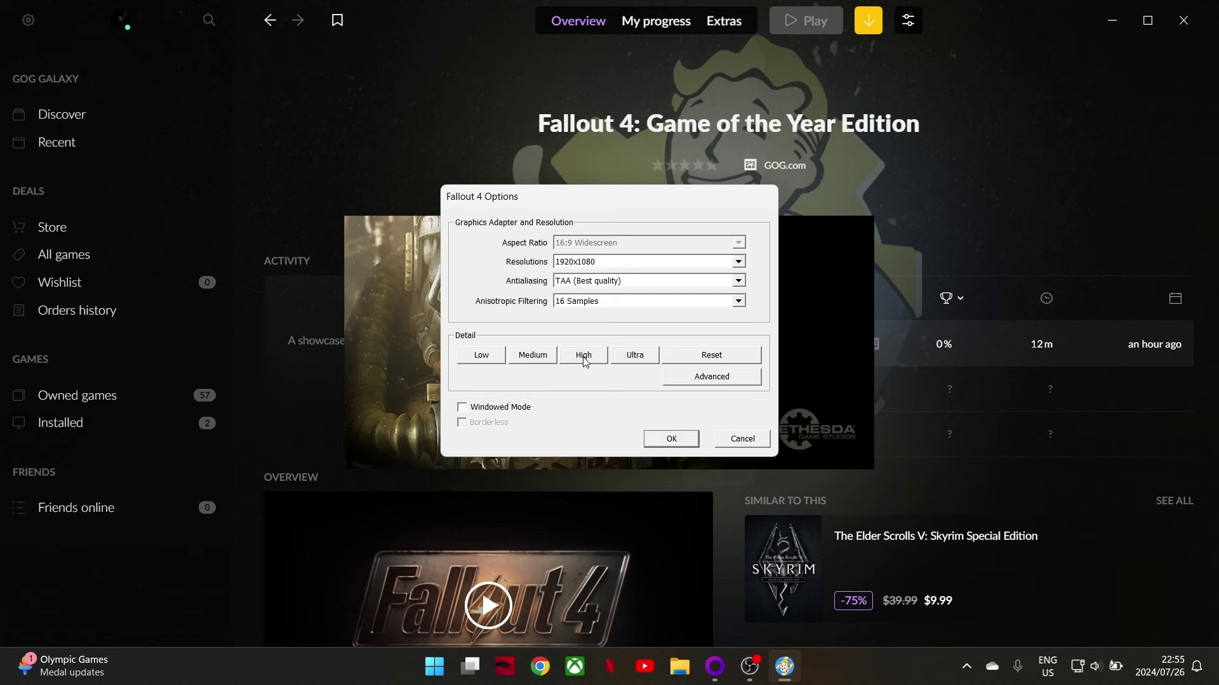
Step: Set both Shadow Quality and Shadow Distance to High in the advanced detail options and accept them
{"action": "left_click", "coordinate": [721, 381]}
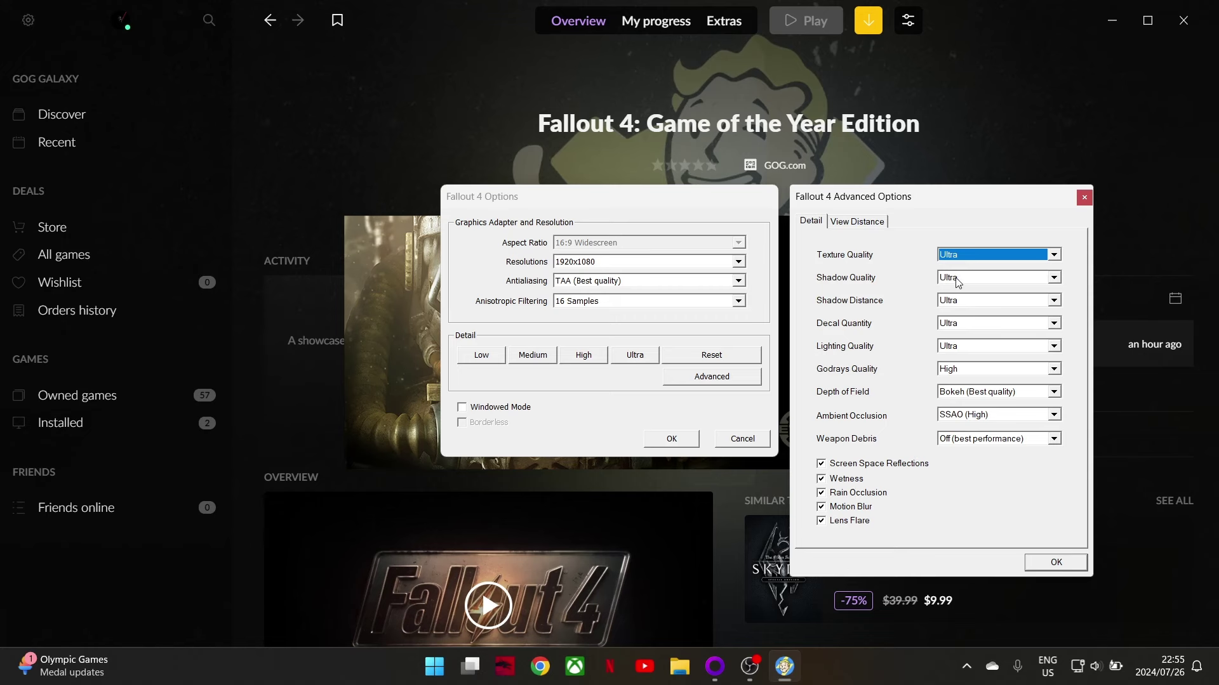
{"action": "left_click", "coordinate": [1054, 277]}
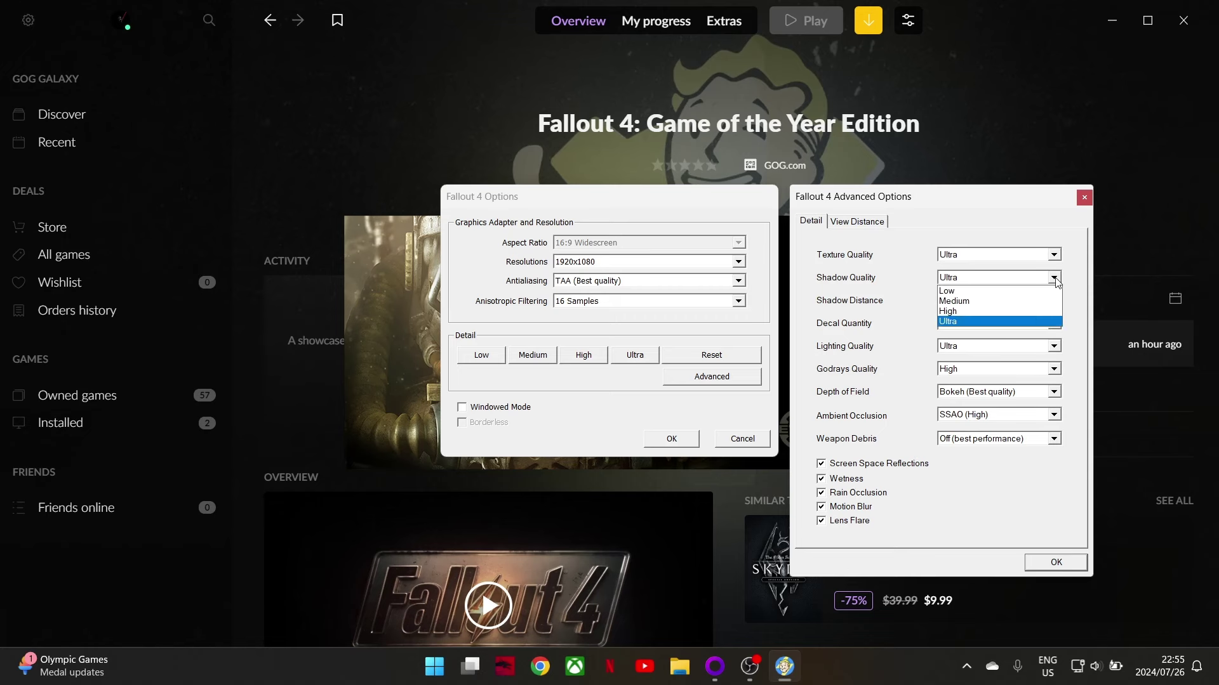
{"action": "left_click", "coordinate": [1032, 304]}
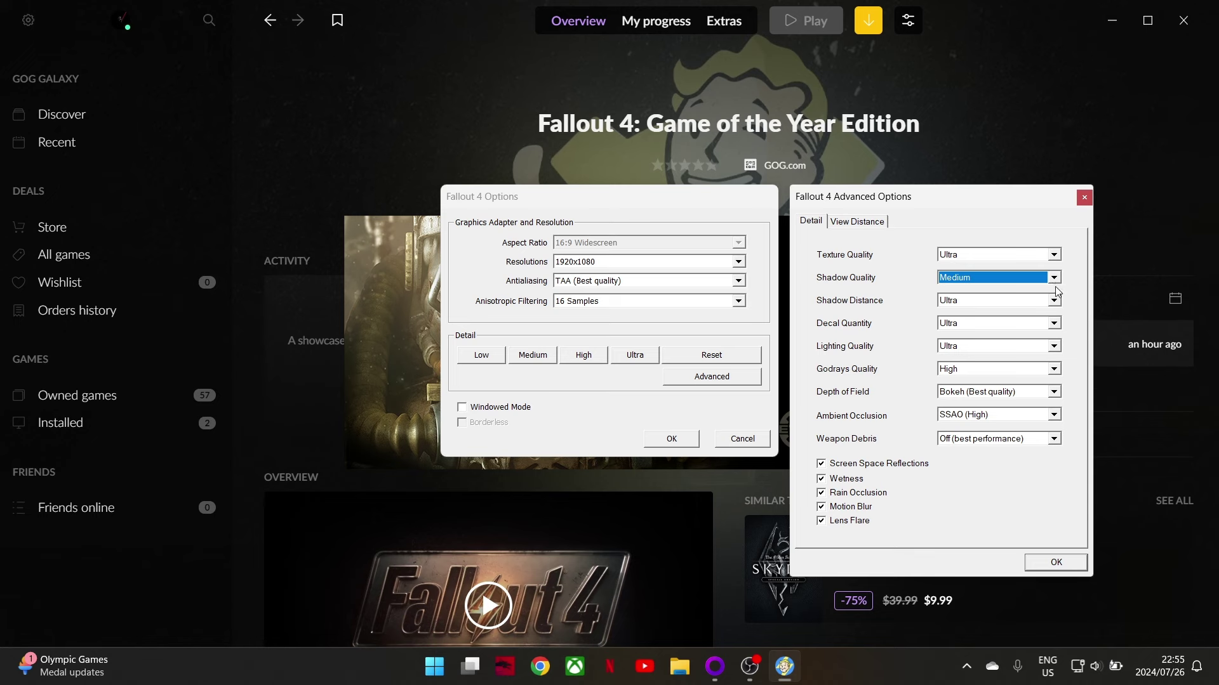
{"action": "left_click", "coordinate": [1053, 279]}
{"action": "left_click", "coordinate": [1007, 307]}
{"action": "left_click", "coordinate": [1057, 280]}
{"action": "left_click", "coordinate": [1008, 311]}
{"action": "left_click", "coordinate": [1055, 301]}
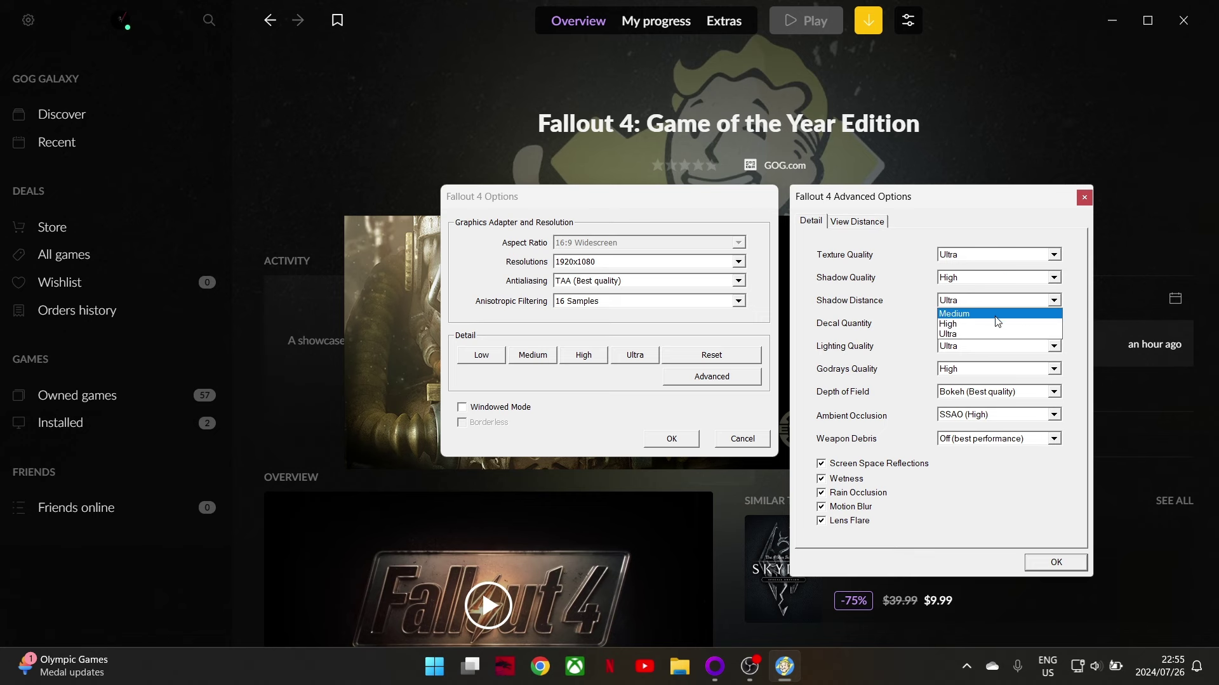
{"action": "left_click", "coordinate": [1000, 324]}
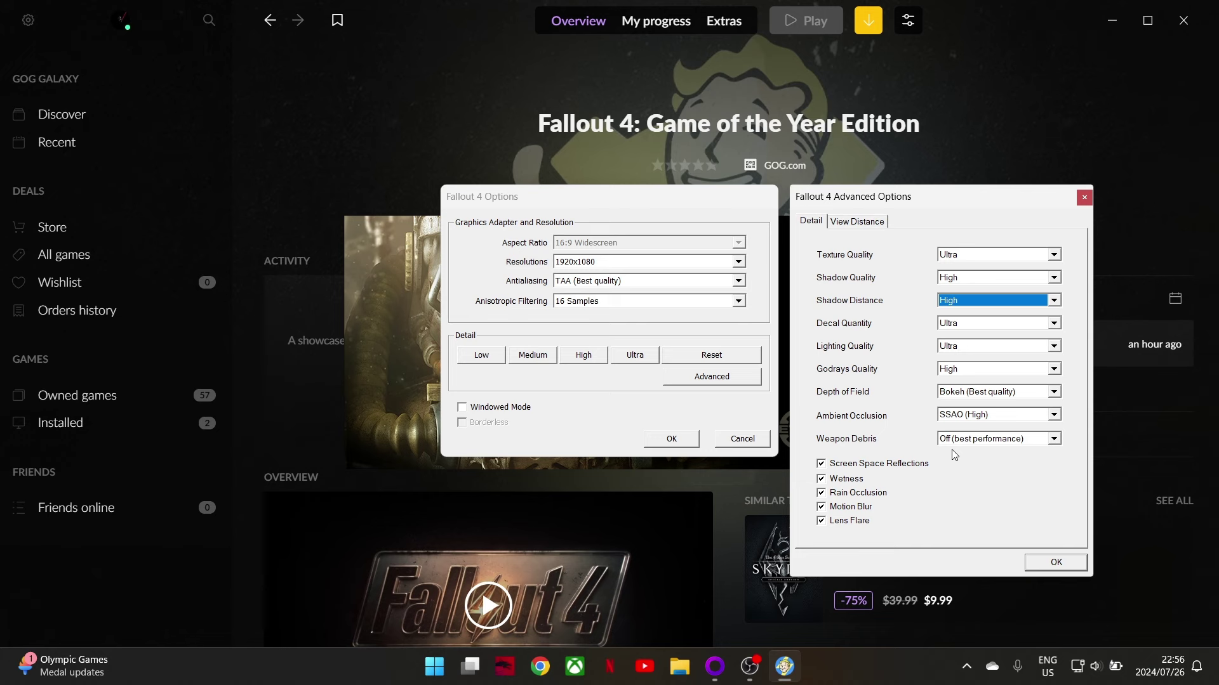
{"action": "left_click", "coordinate": [1075, 561]}
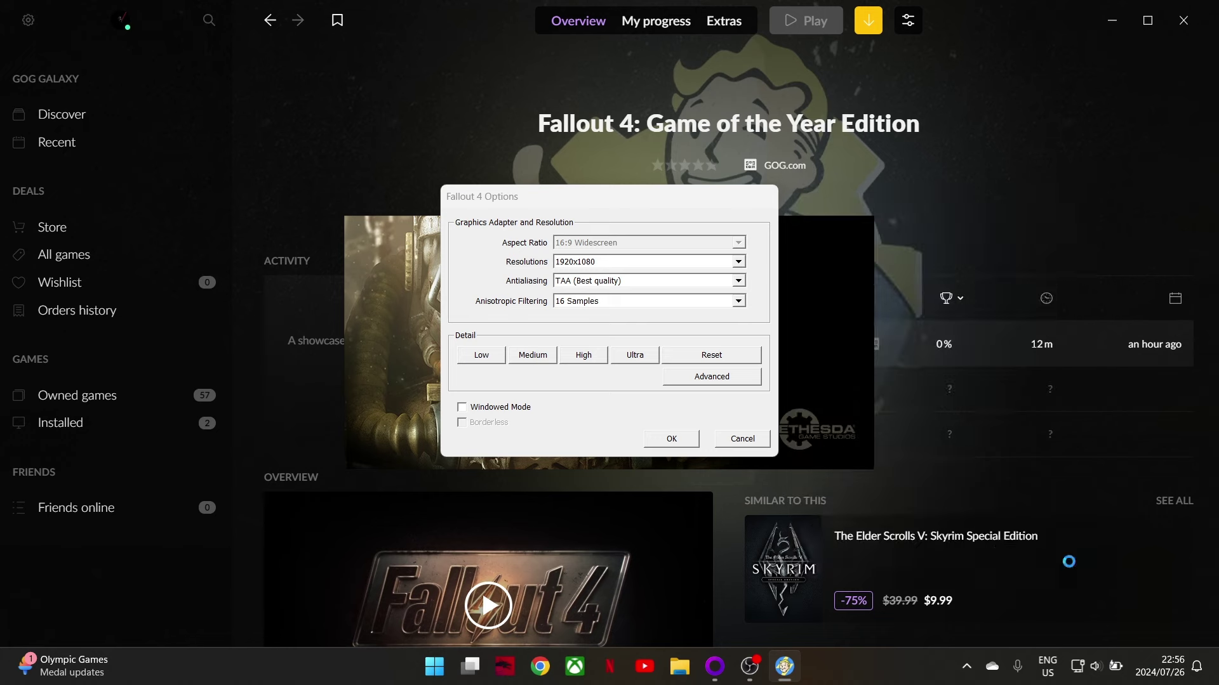
Step: Apply the High detail preset and accept the options, closing the Fallout 4 launcher and GOG Galaxy
{"action": "left_click", "coordinate": [583, 355]}
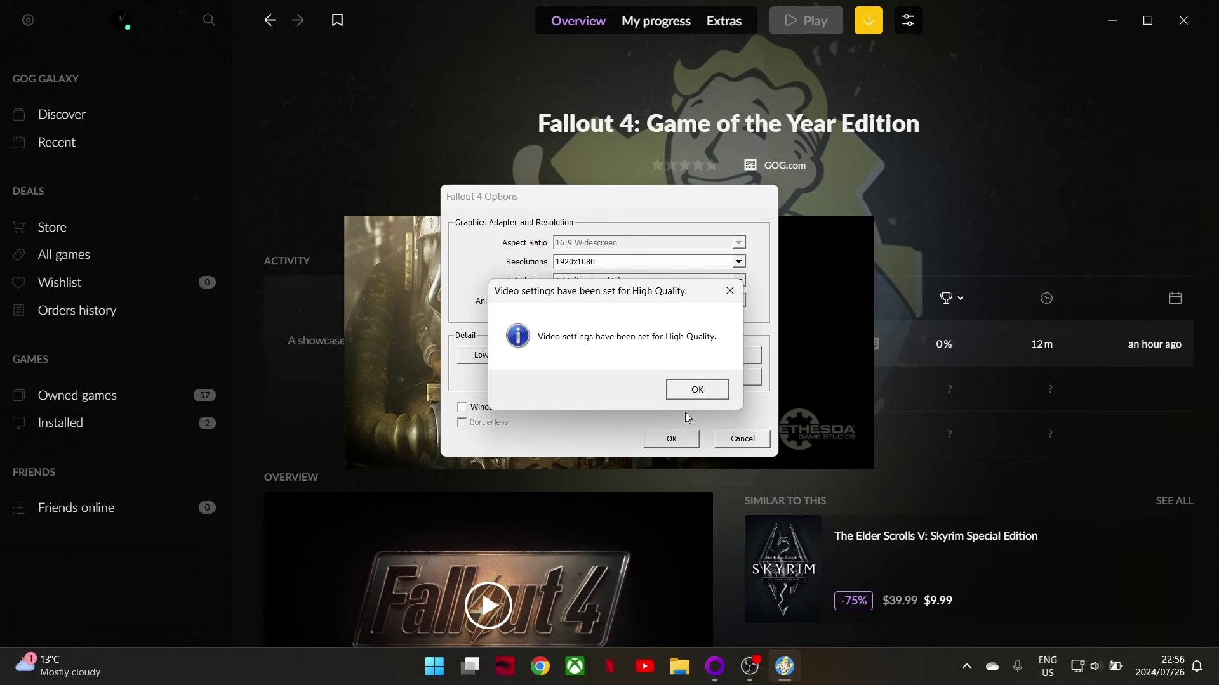
{"action": "left_click", "coordinate": [697, 390]}
{"action": "left_click", "coordinate": [681, 441]}
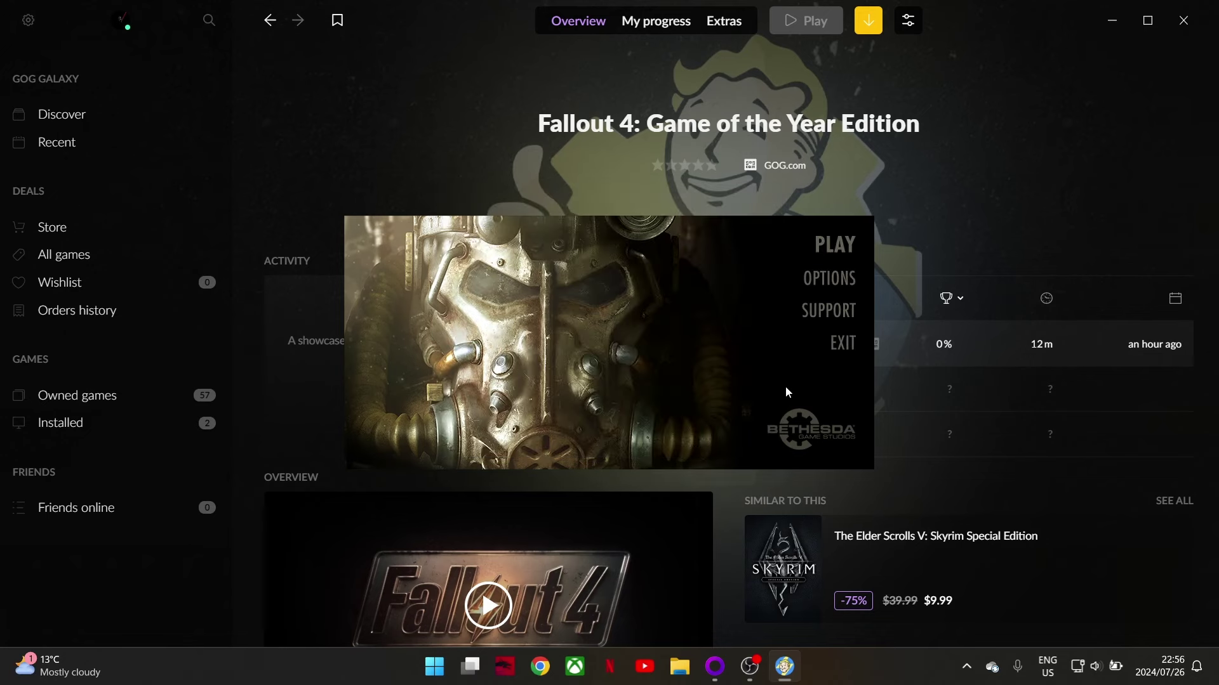
{"action": "left_click", "coordinate": [842, 346]}
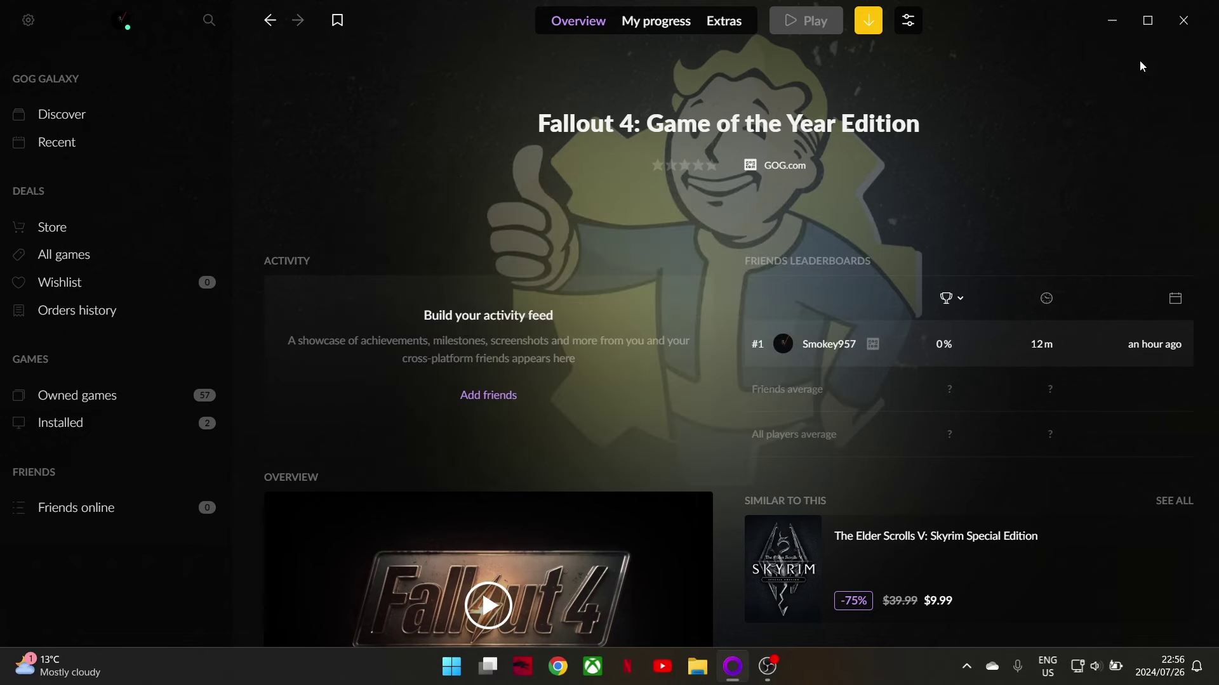
{"action": "left_click", "coordinate": [1184, 20]}
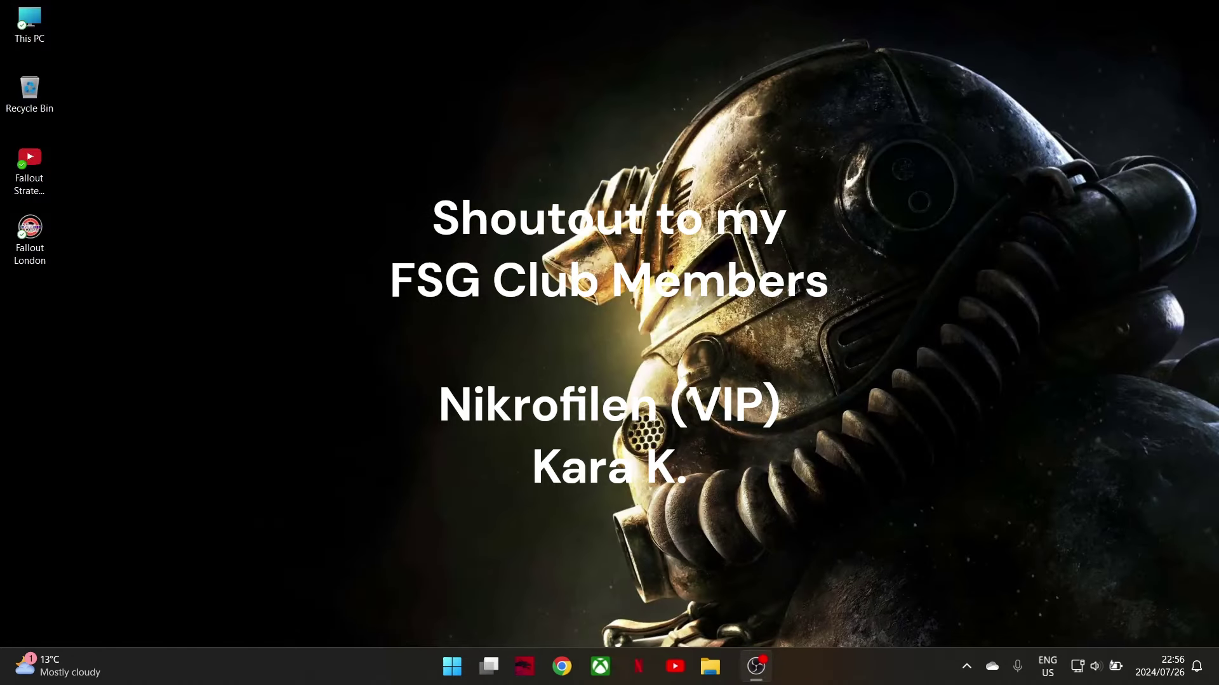